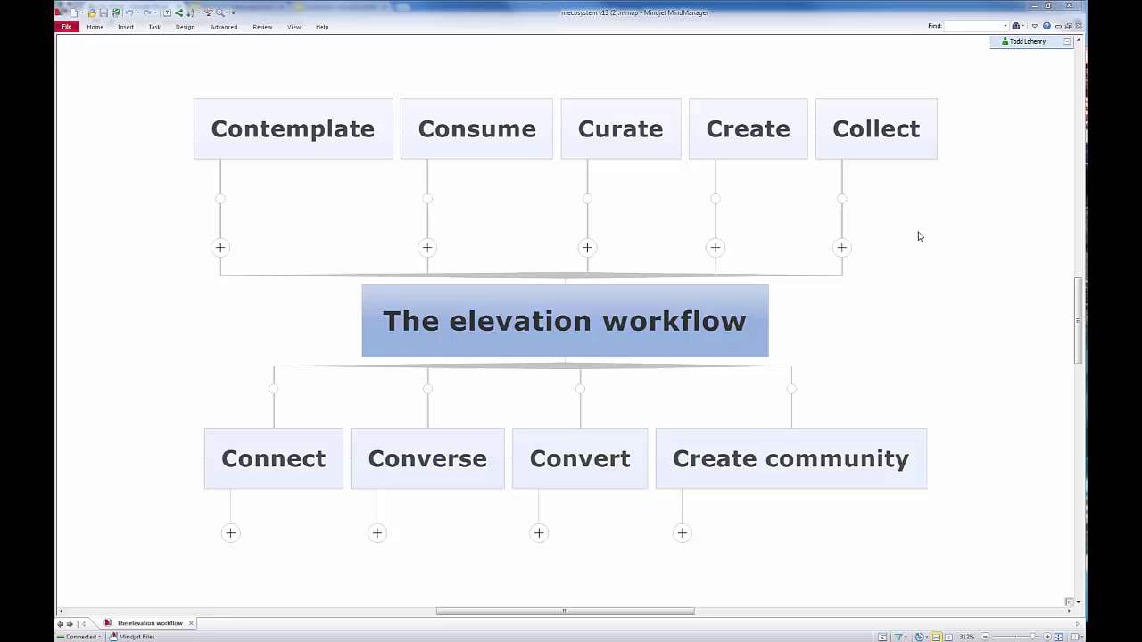
- Switch to Chrome, show the "Recommended application criteria" presentation and place its tab before My Drive
key("alt+Tab")
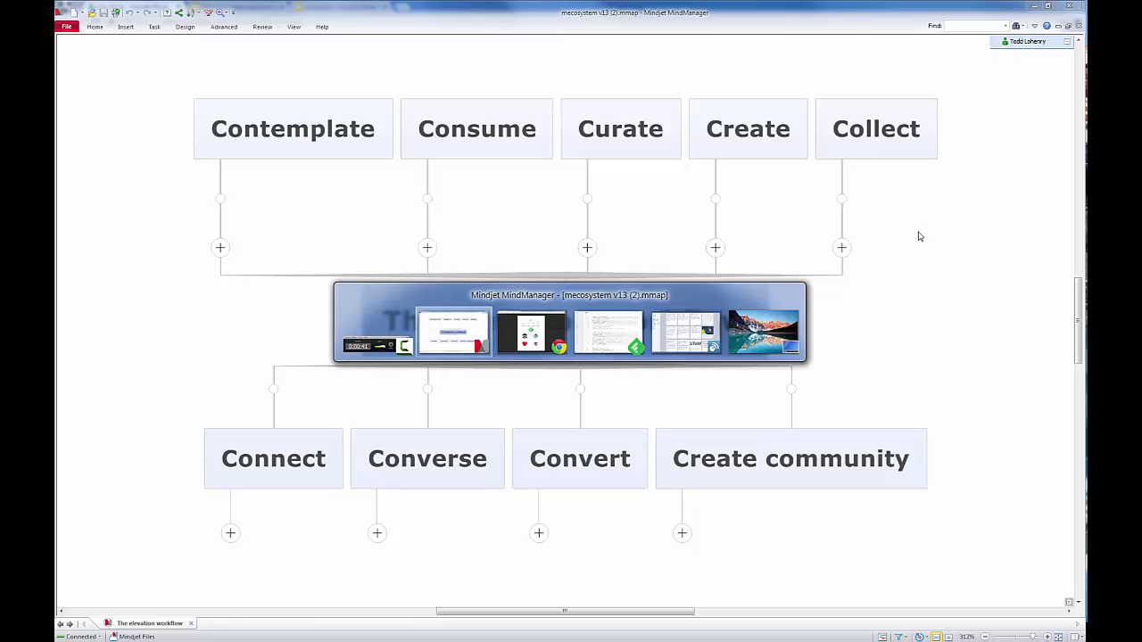
key("alt+Tab")
left_click(236, 8)
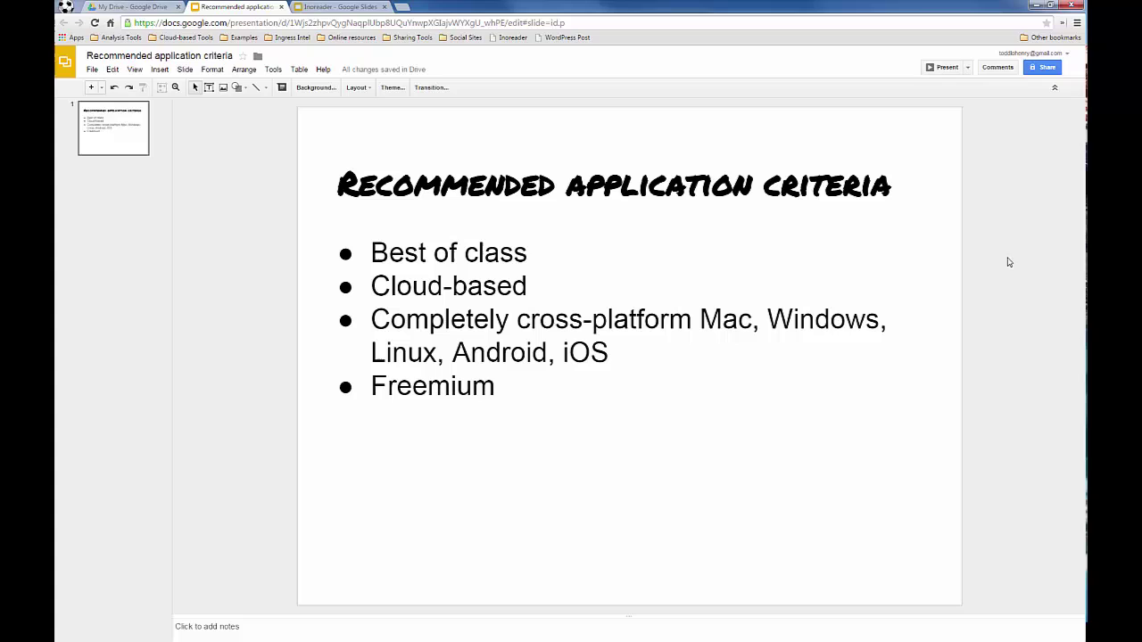
middle_click(156, 6)
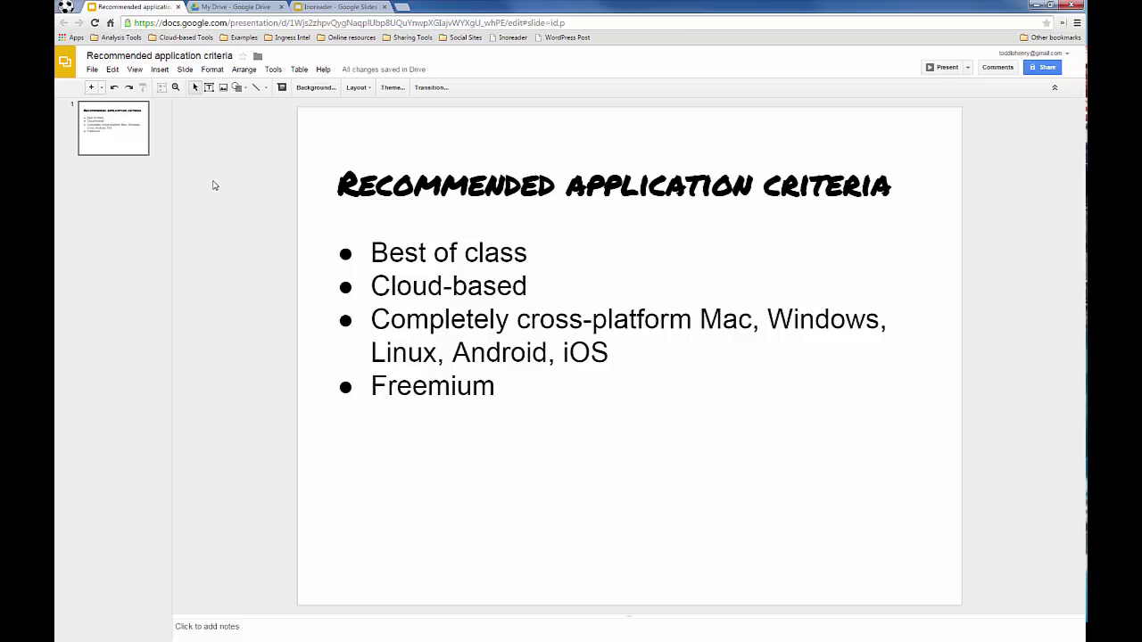
- View the Elevation Workflow.png diagram in Google Drive and the Inoreader presentation's slide
left_click(250, 8)
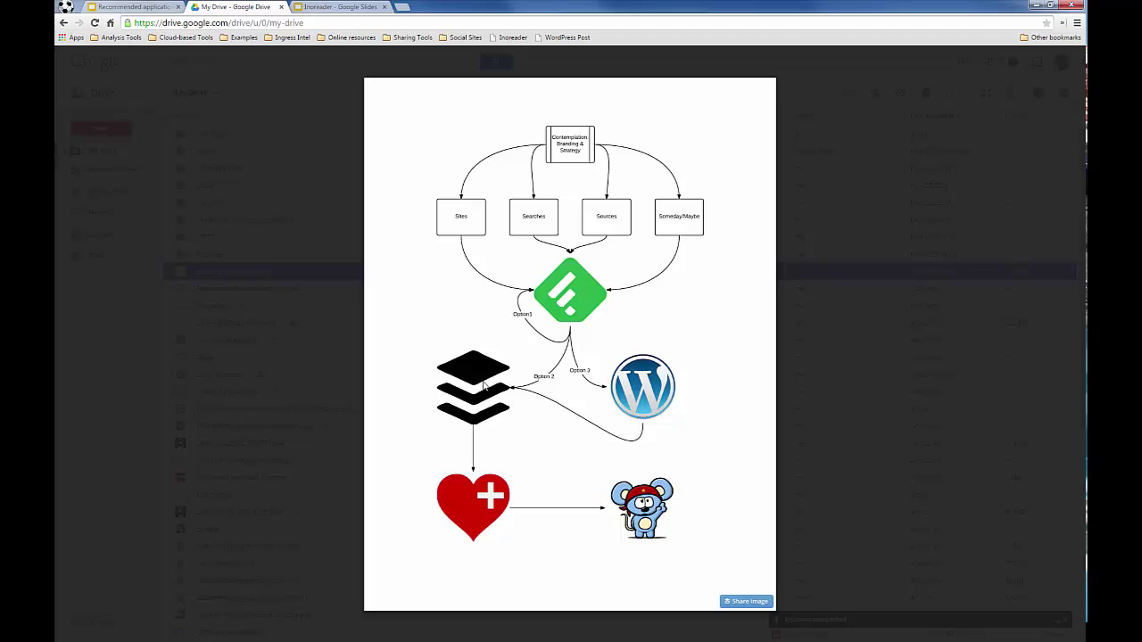
mouse_move(652, 399)
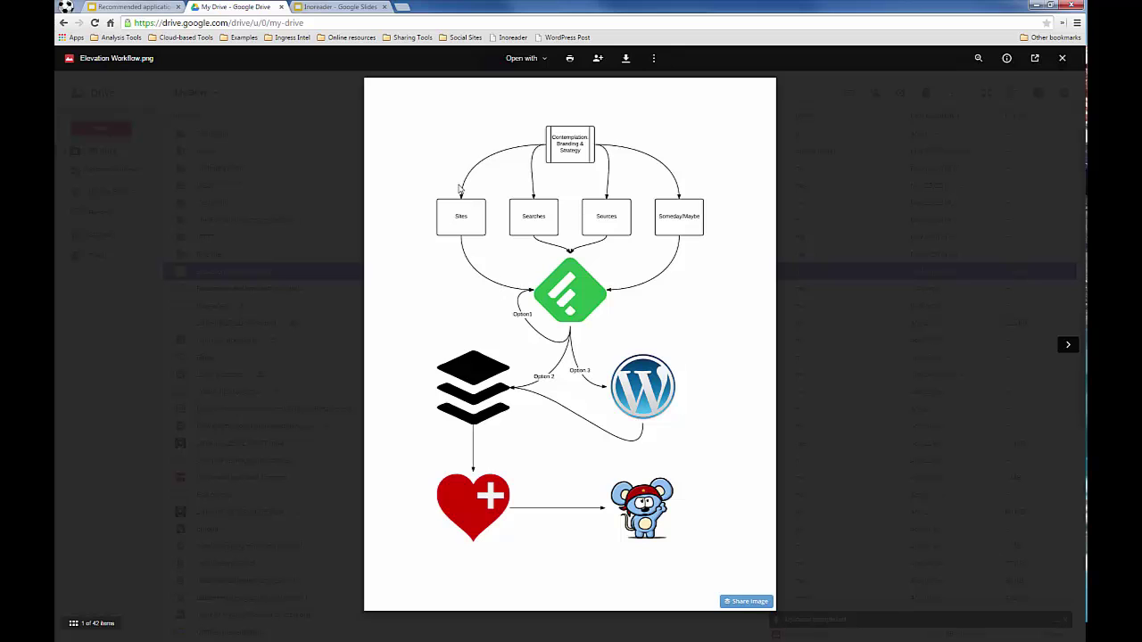
left_click(317, 9)
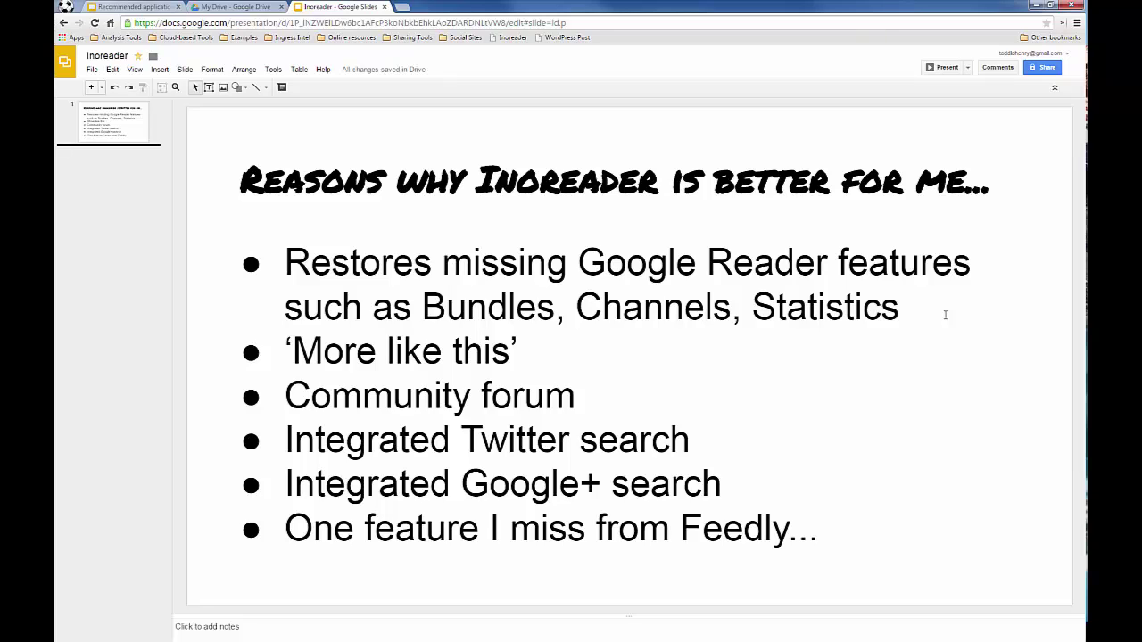
- Switch to Inoreader and unsubscribe from the inactive feeds Insight Meditation Community, StudioPress Community Forums and Thought Leadership Times
key("alt+Tab")
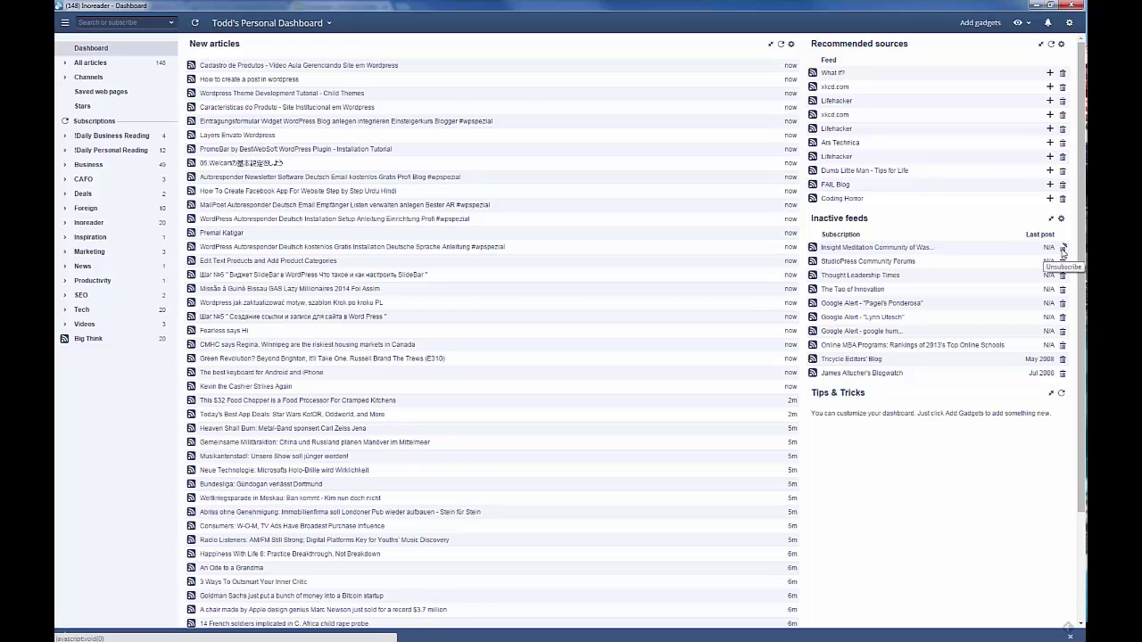
left_click(1061, 249)
left_click(594, 373)
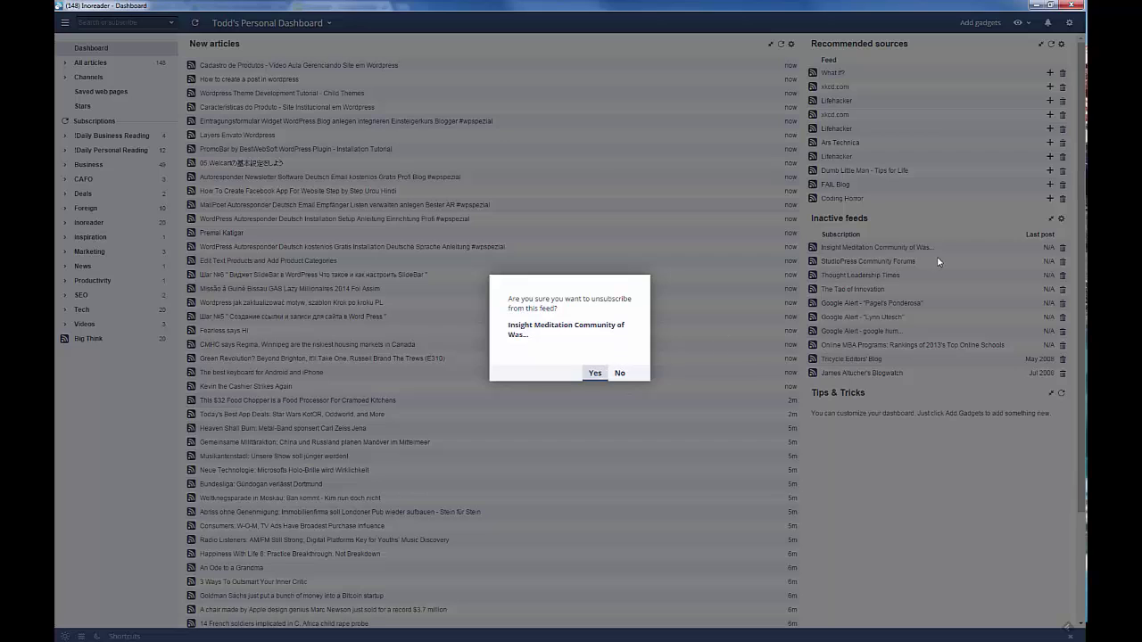
left_click(1062, 247)
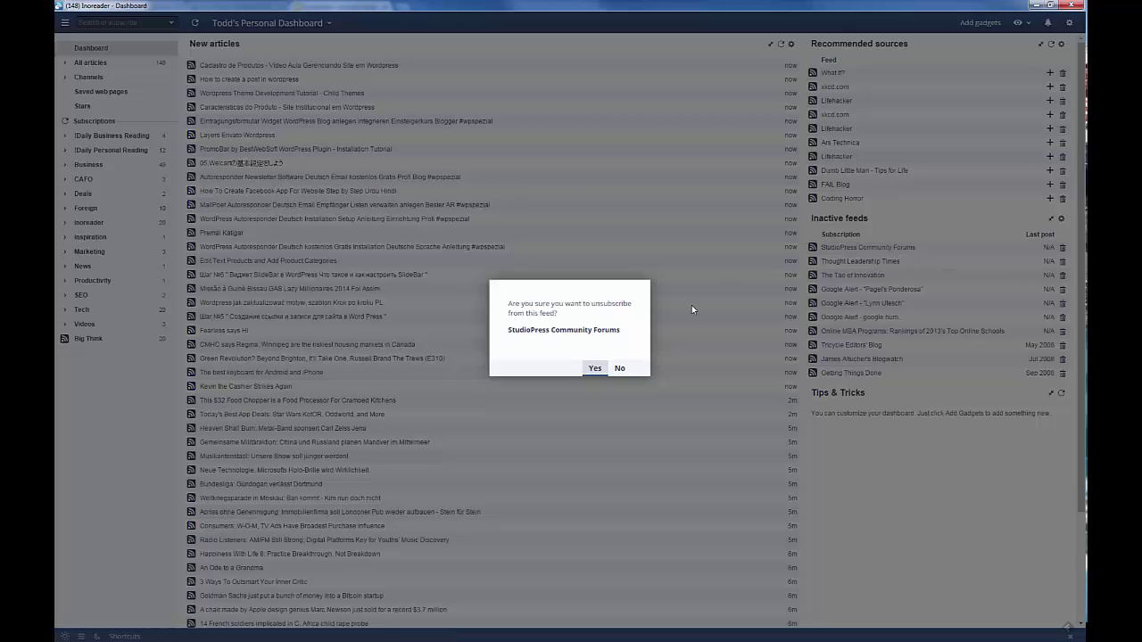
left_click(595, 367)
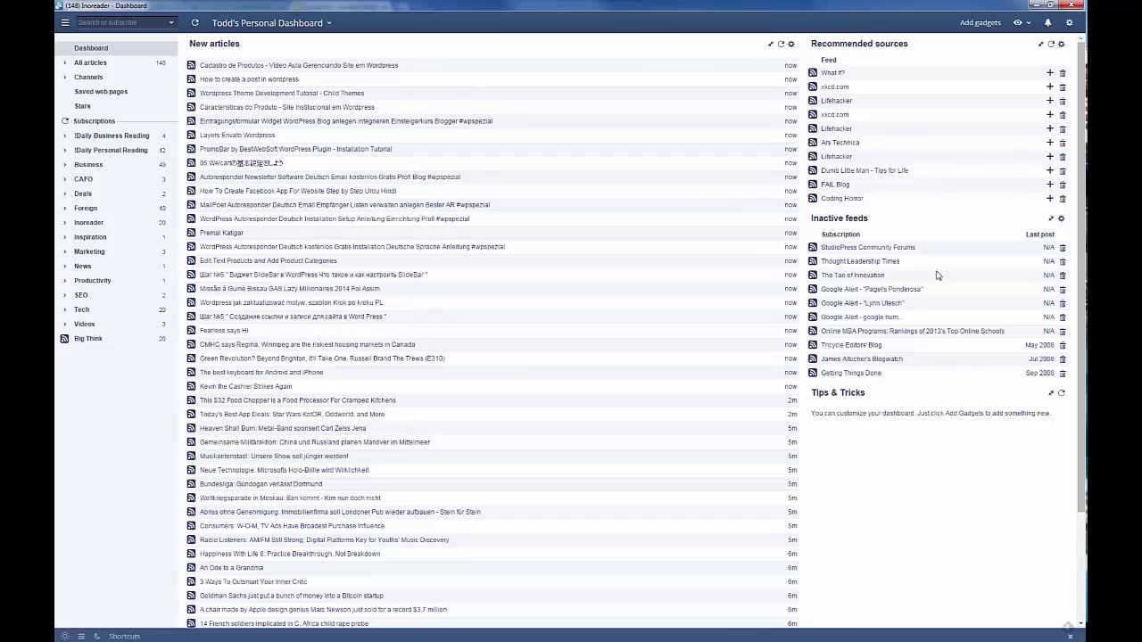
left_click(1062, 247)
left_click(595, 367)
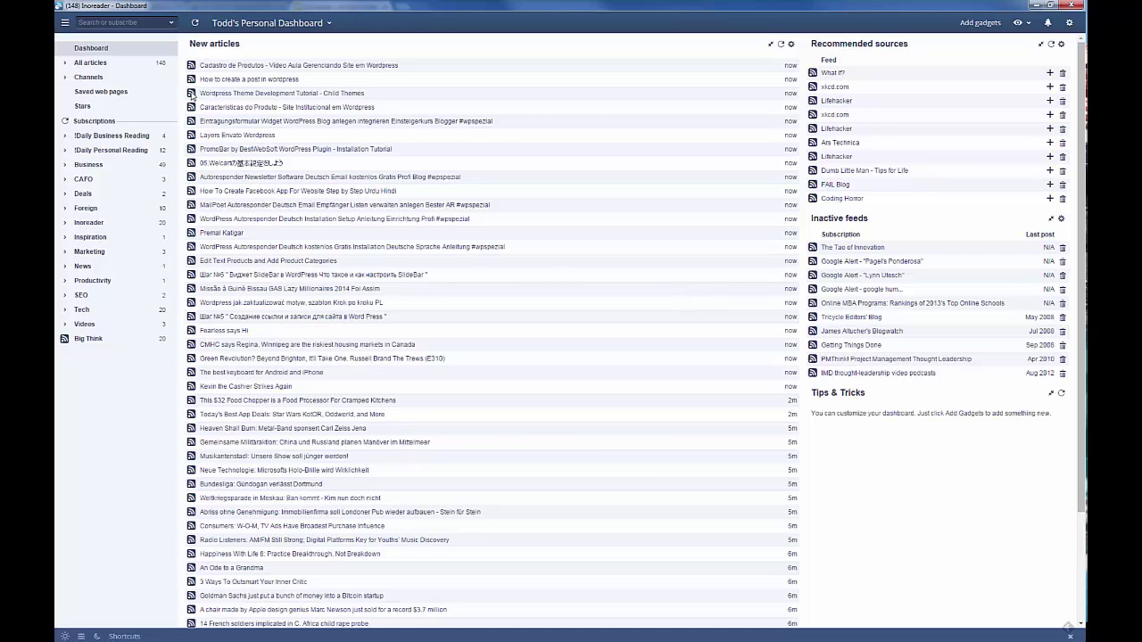
- Assign the Big Think feed to the !Daily Business Reading folder
left_click(103, 339)
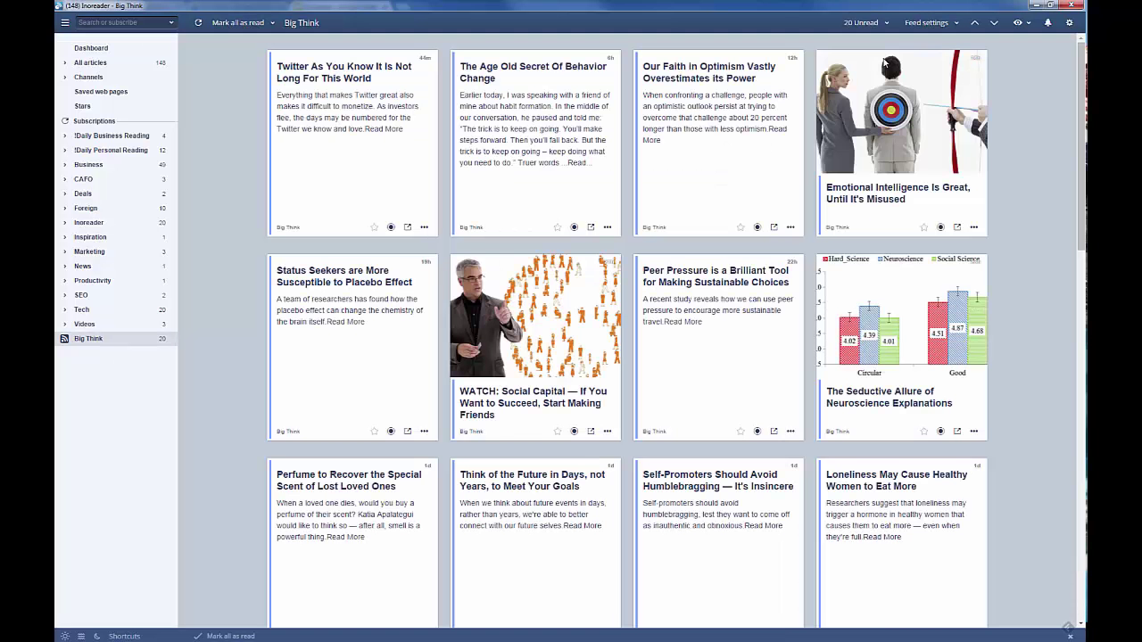
left_click(942, 26)
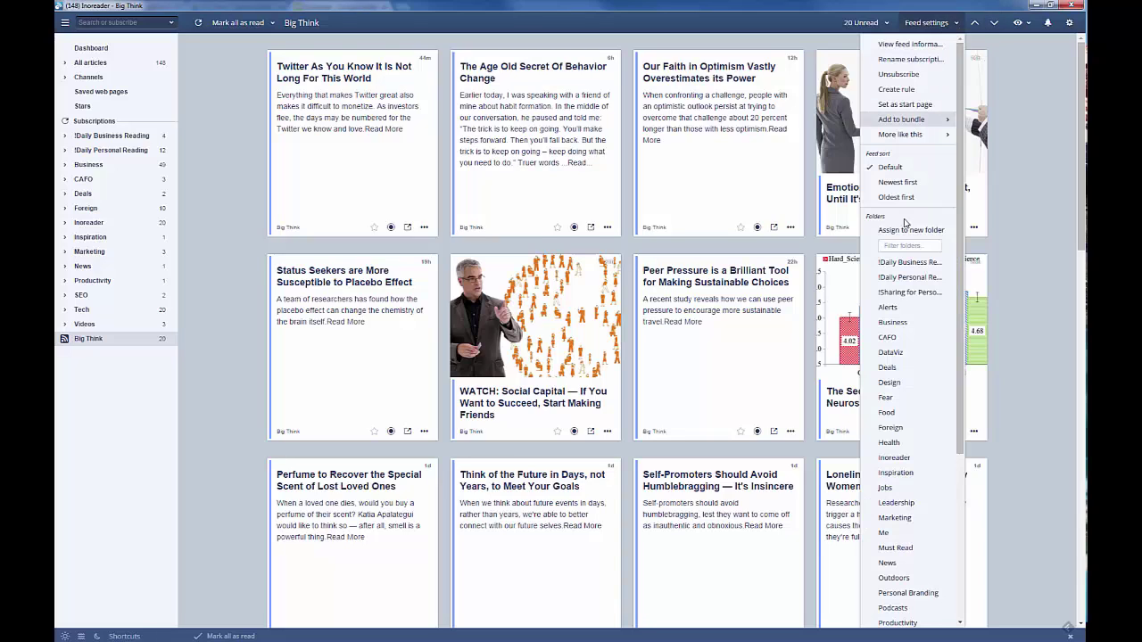
left_click(907, 263)
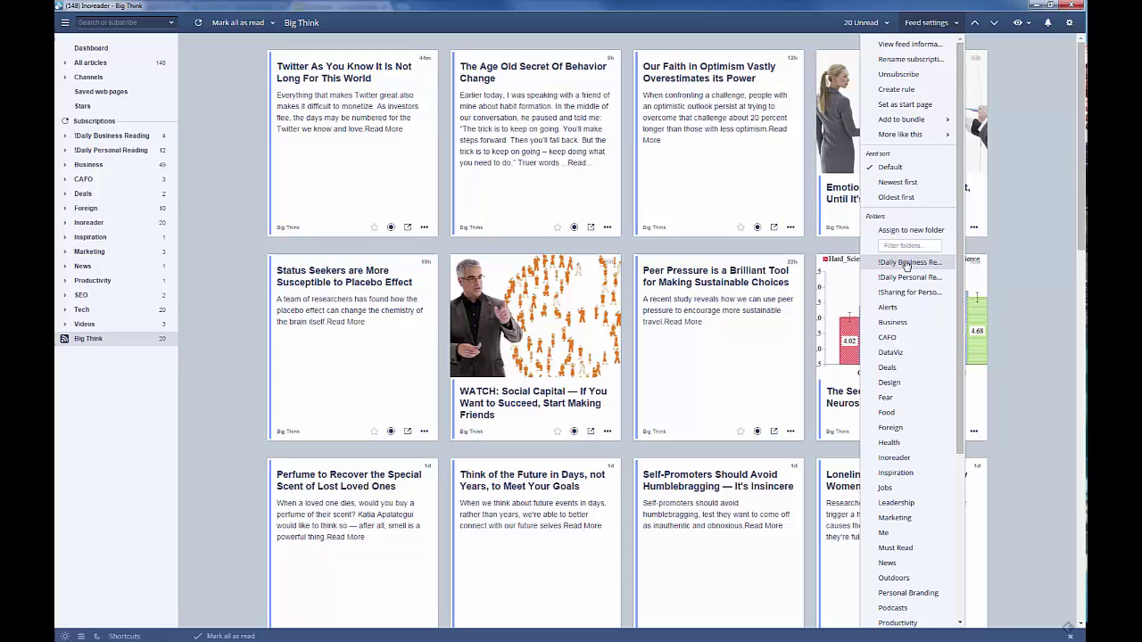
left_click(1021, 211)
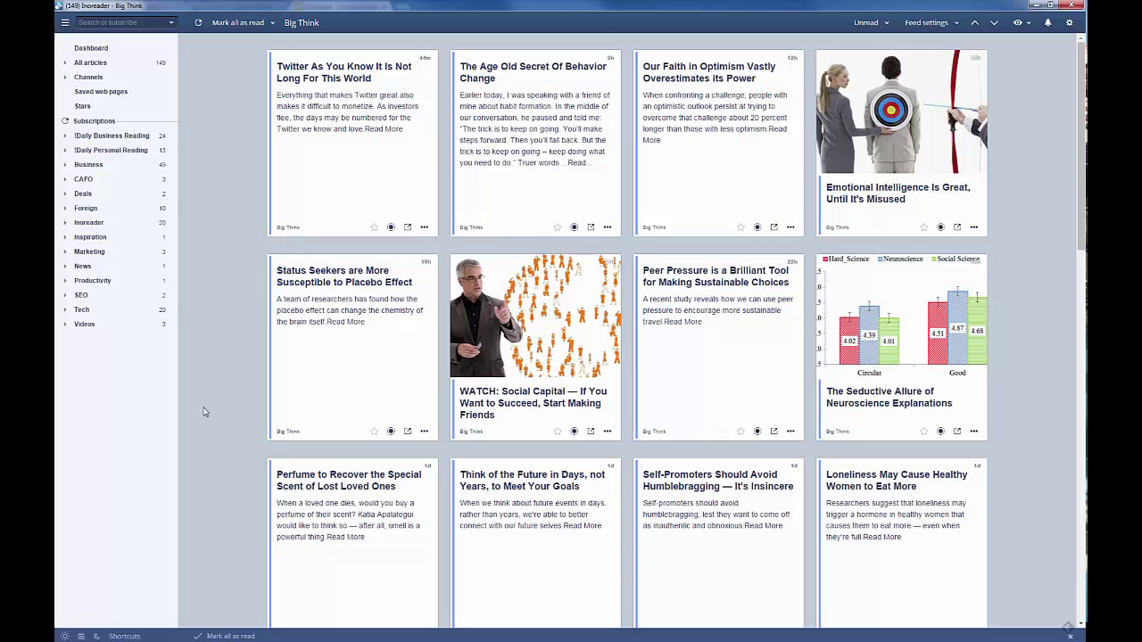
- Find feeds similar to Big Think in the !Daily Business Reading folder and open Brain Pickings
left_click(65, 139)
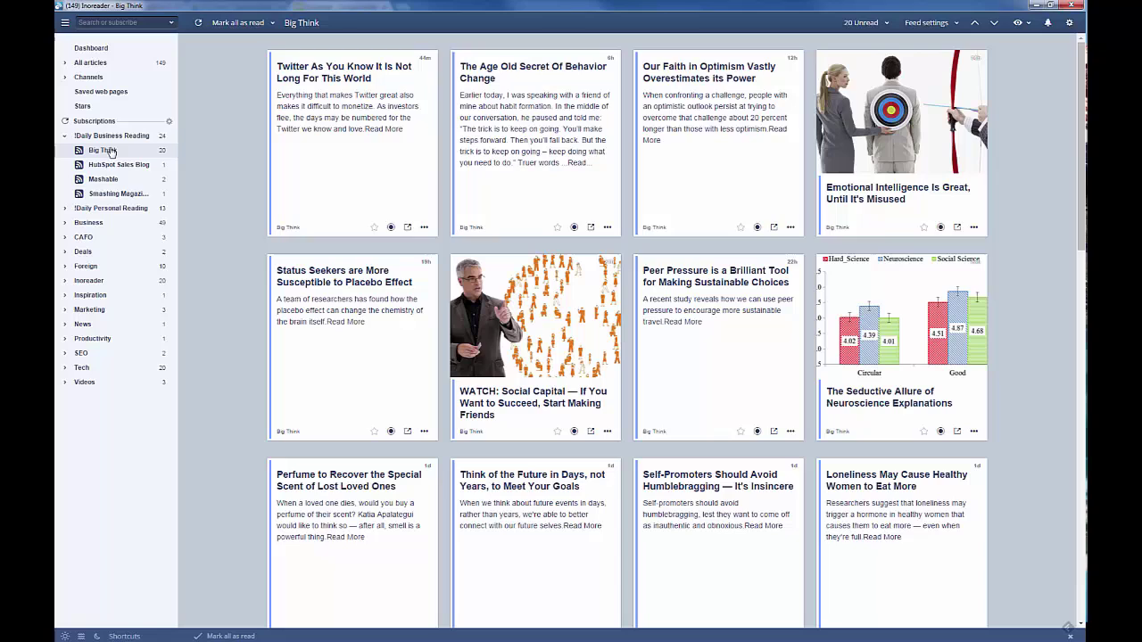
right_click(111, 152)
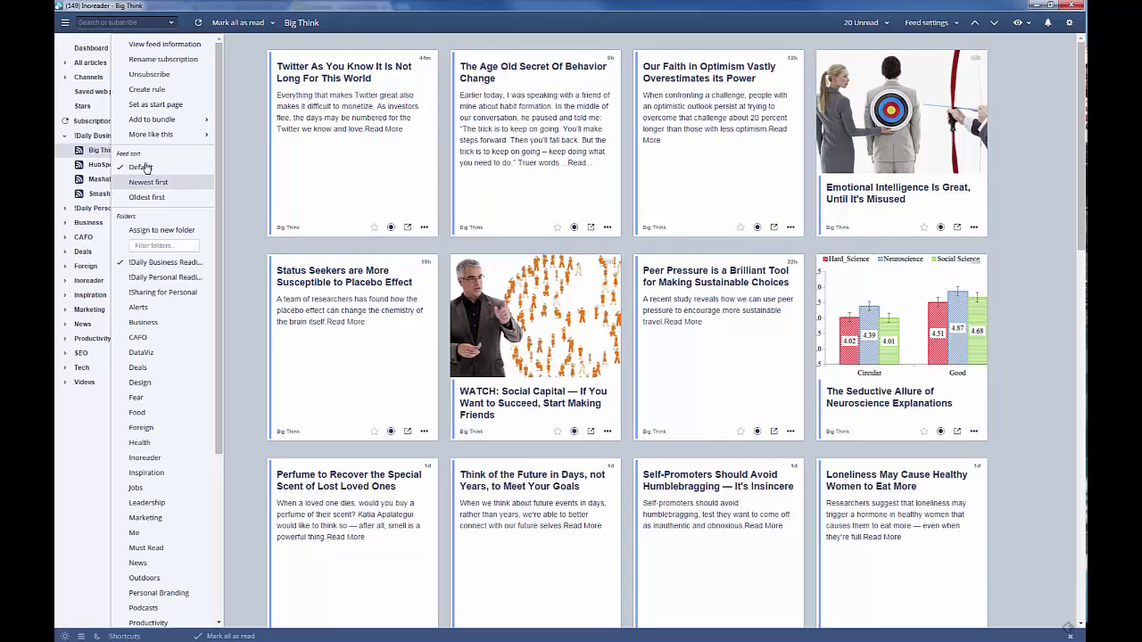
mouse_move(153, 141)
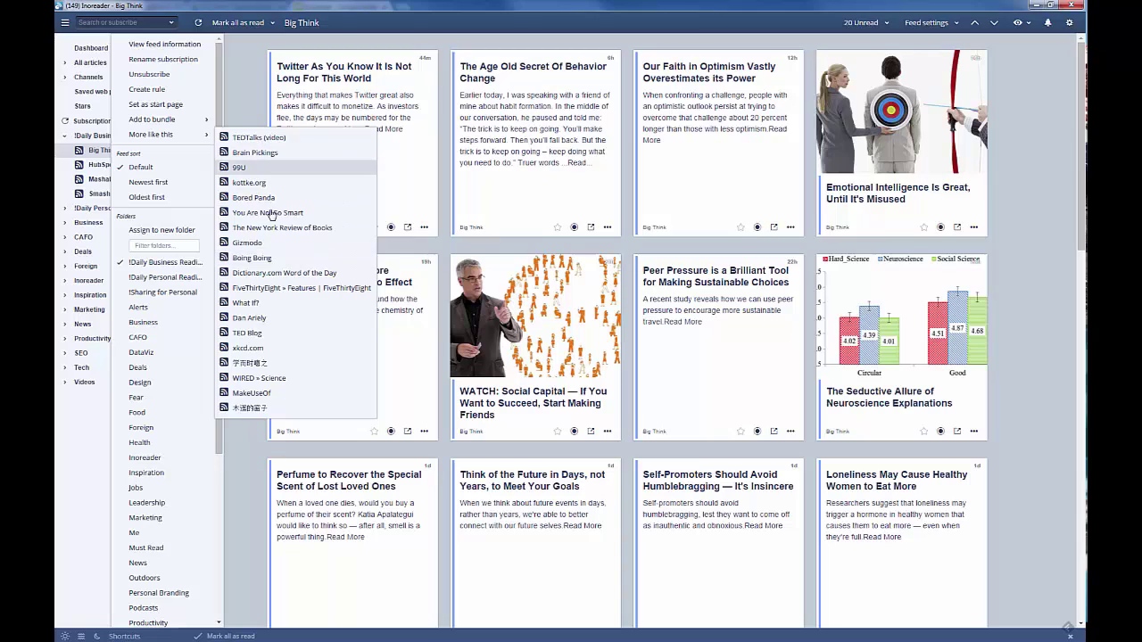
left_click(276, 160)
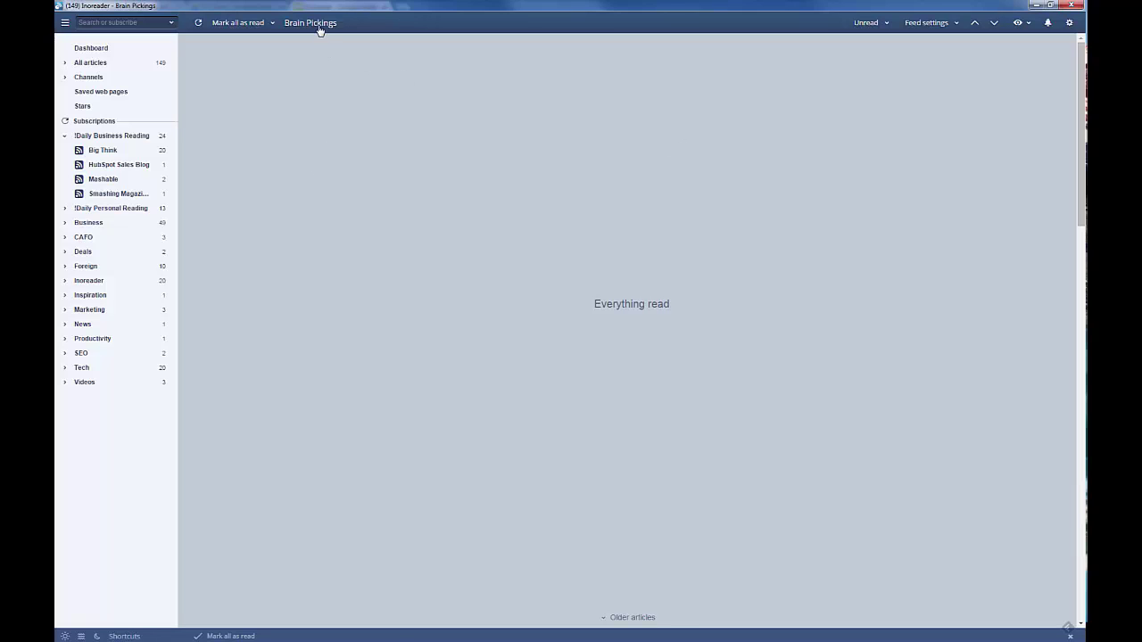
- Assign the Brain Pickings feed to the !Daily Personal Reading folder and collapse the !Daily Business Reading folder
left_click(923, 27)
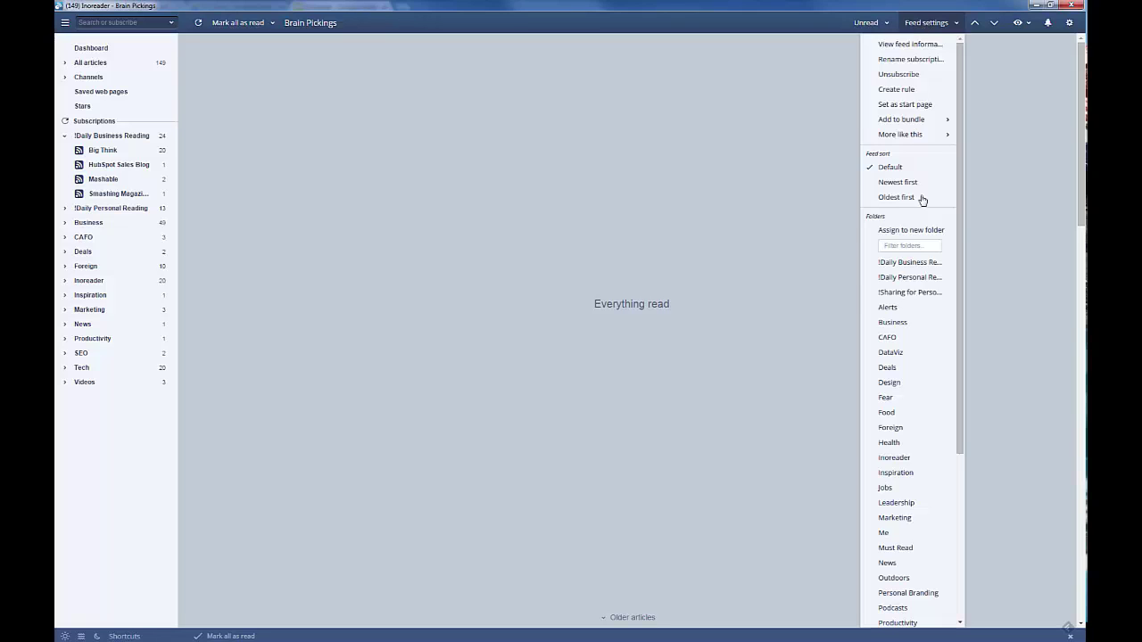
left_click(917, 278)
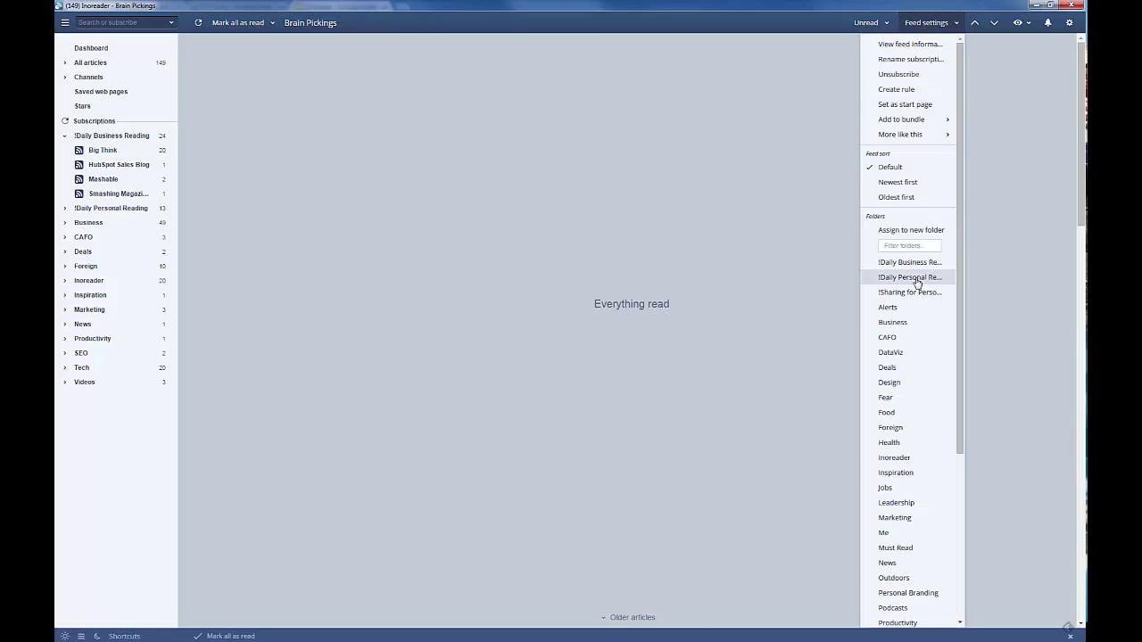
left_click(698, 191)
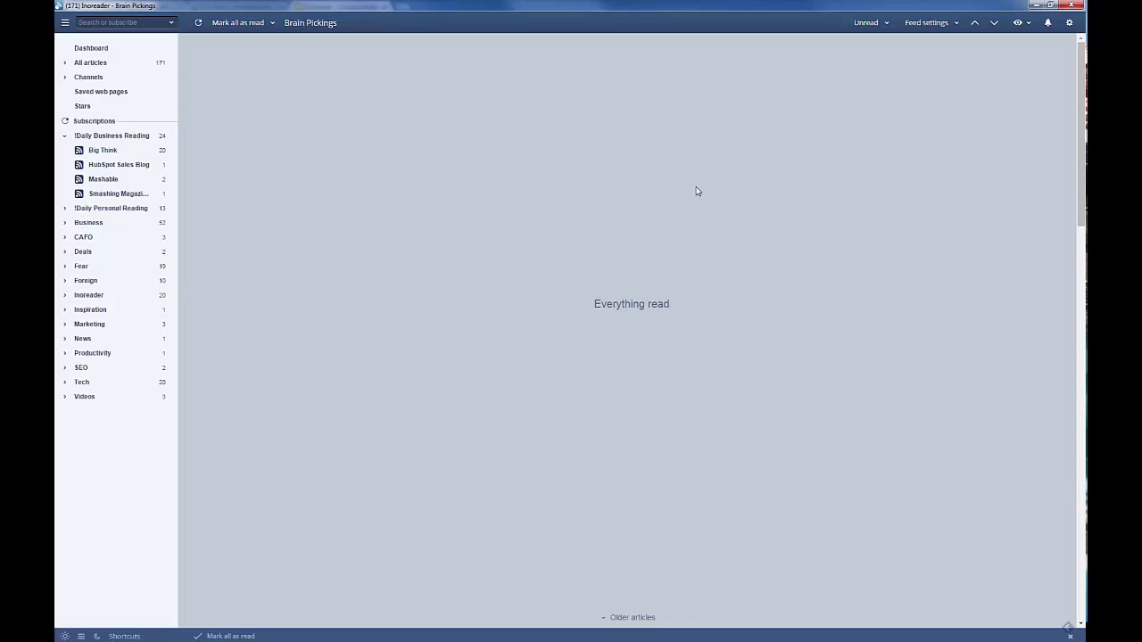
left_click(64, 135)
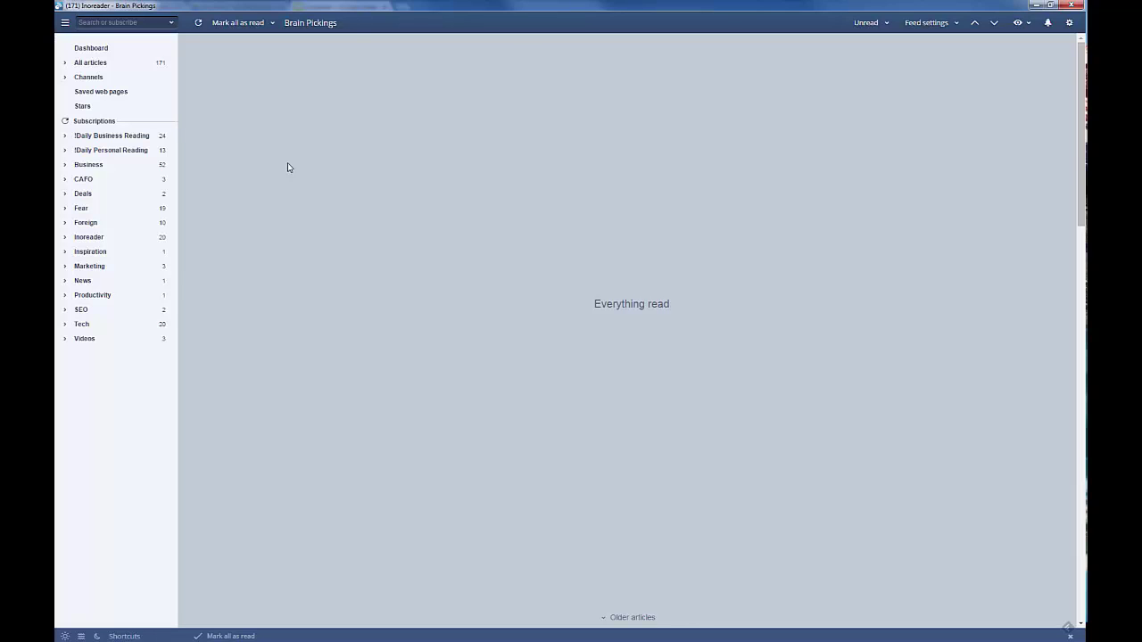
- Check the Inoreader slide, view Inoreader's community forum, and close the forum to return to the reader
key("alt+Tab")
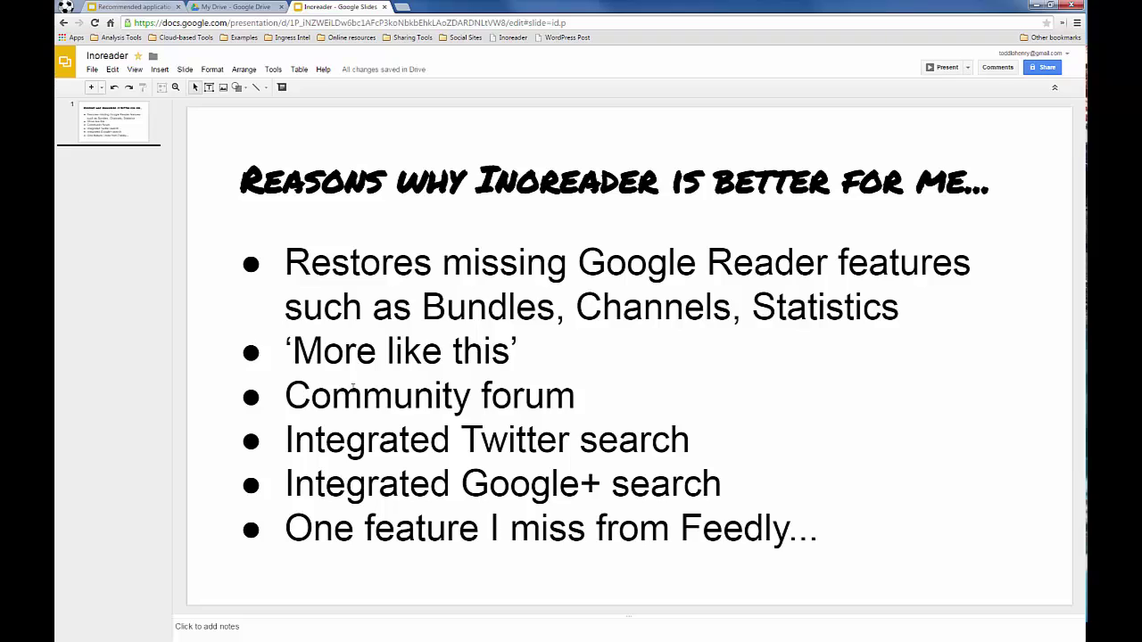
key("alt+Tab")
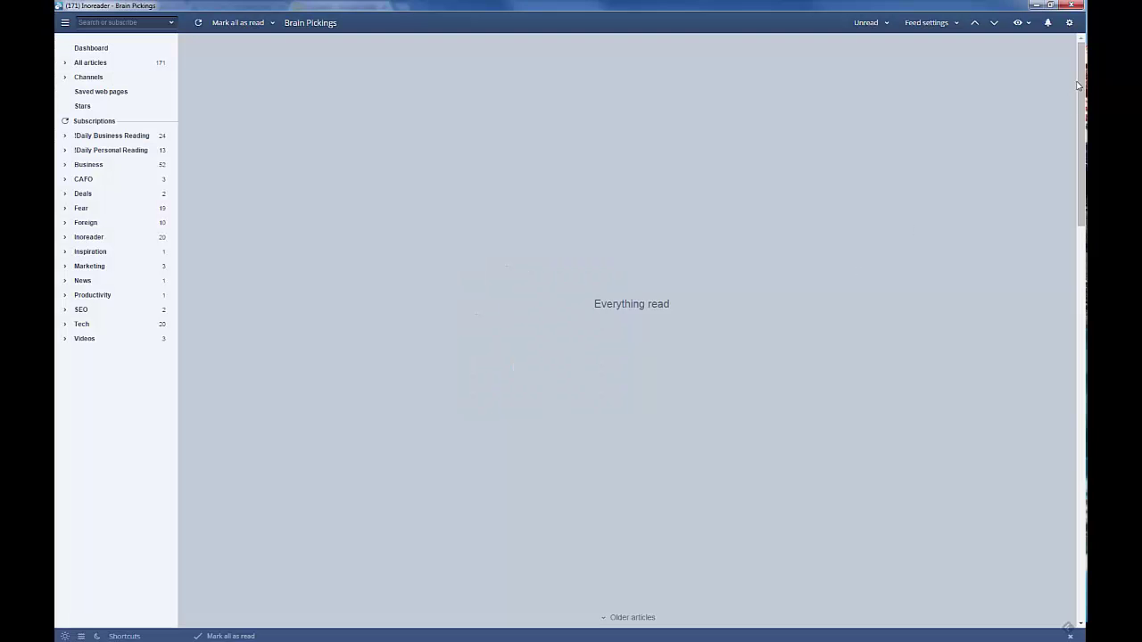
left_click(1069, 23)
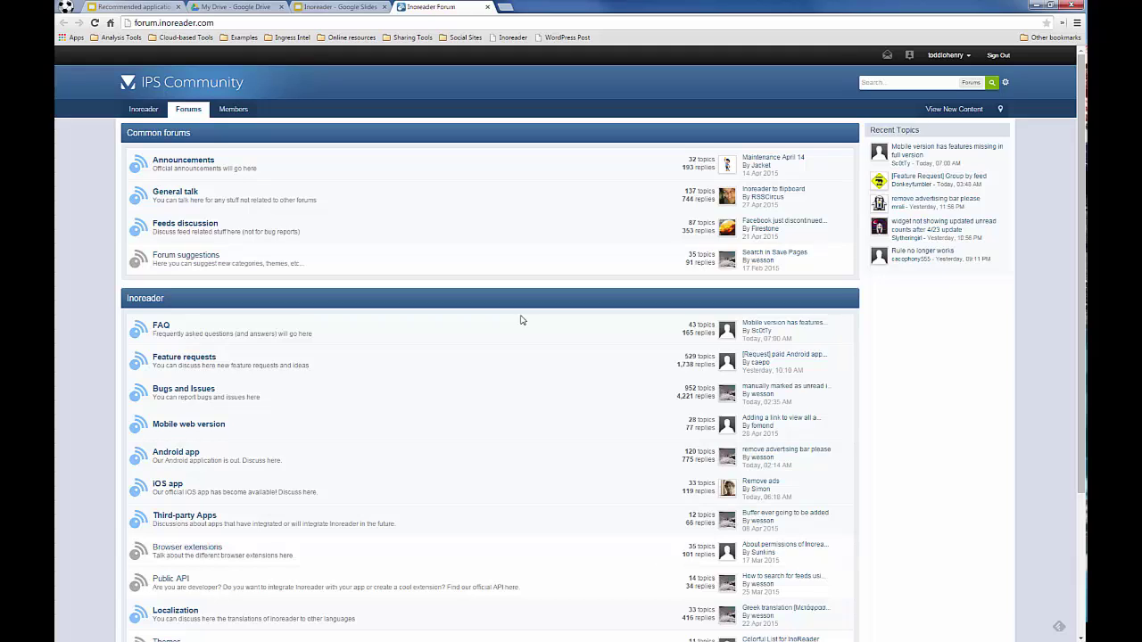
left_click(487, 8)
key("alt+Tab")
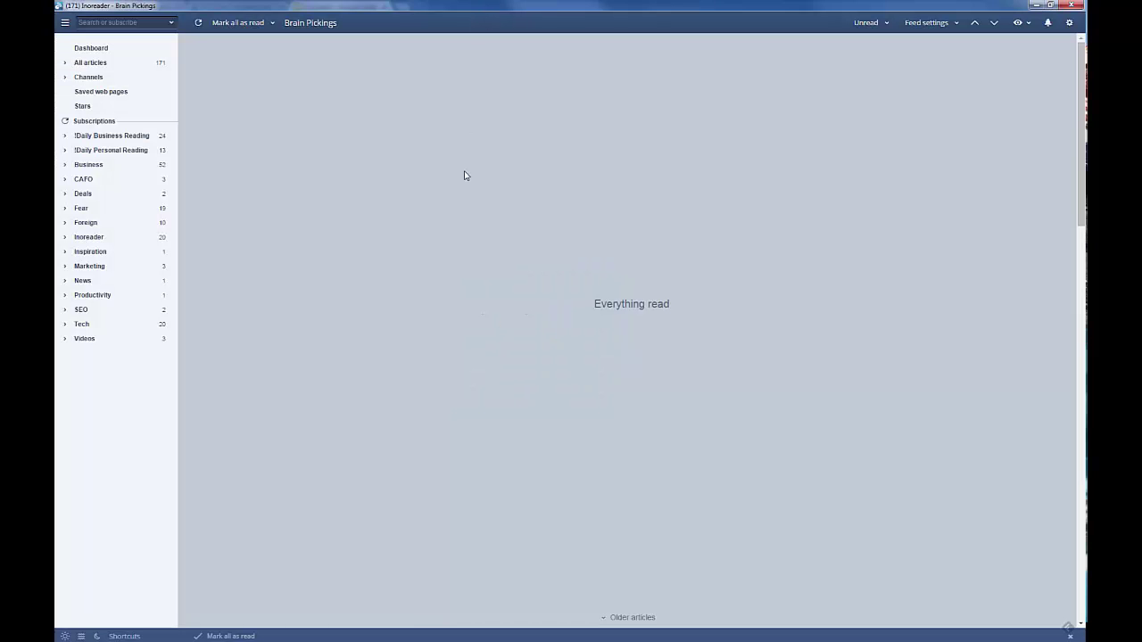
- Review the Inoreader slide and the Elevation Workflow.png diagram in Chrome, and return to Inoreader
key("alt+Tab")
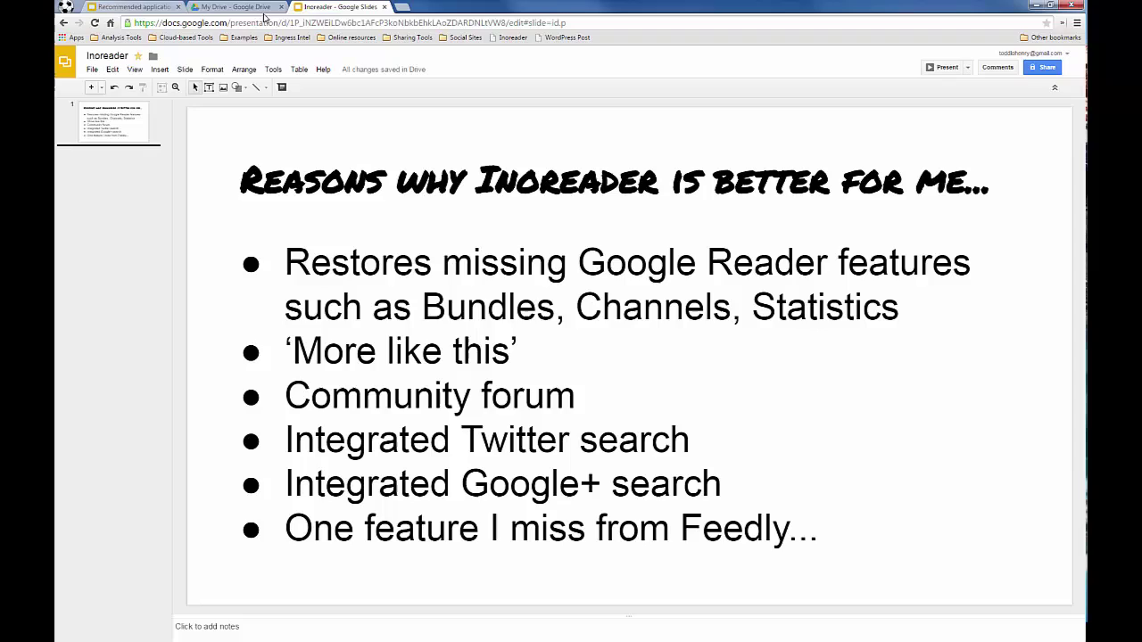
left_click(264, 11)
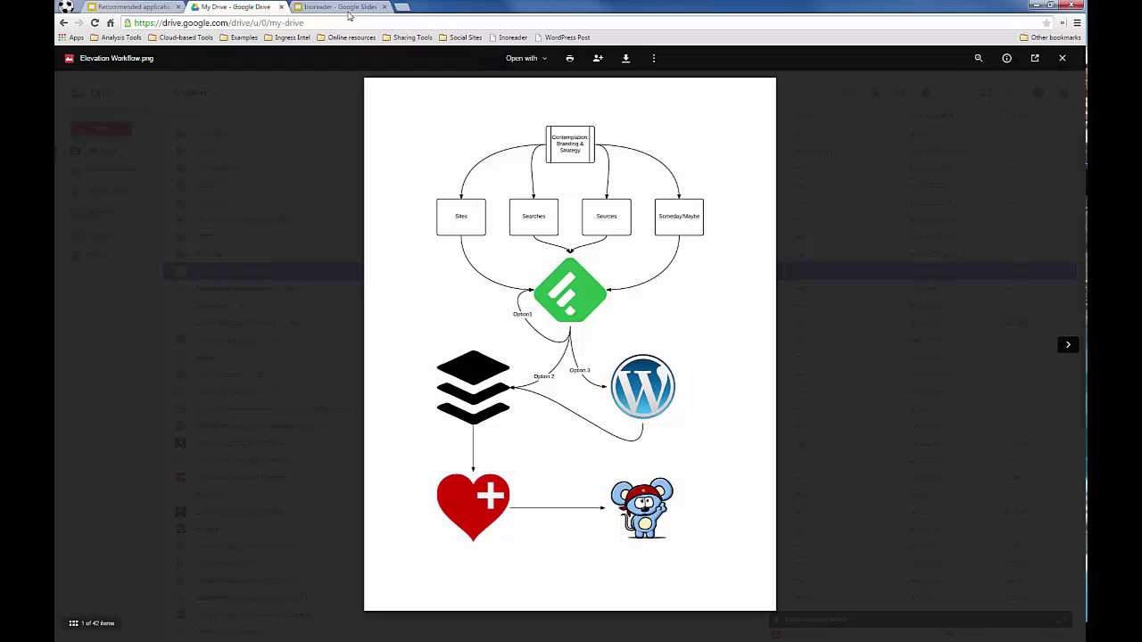
key("alt+Tab")
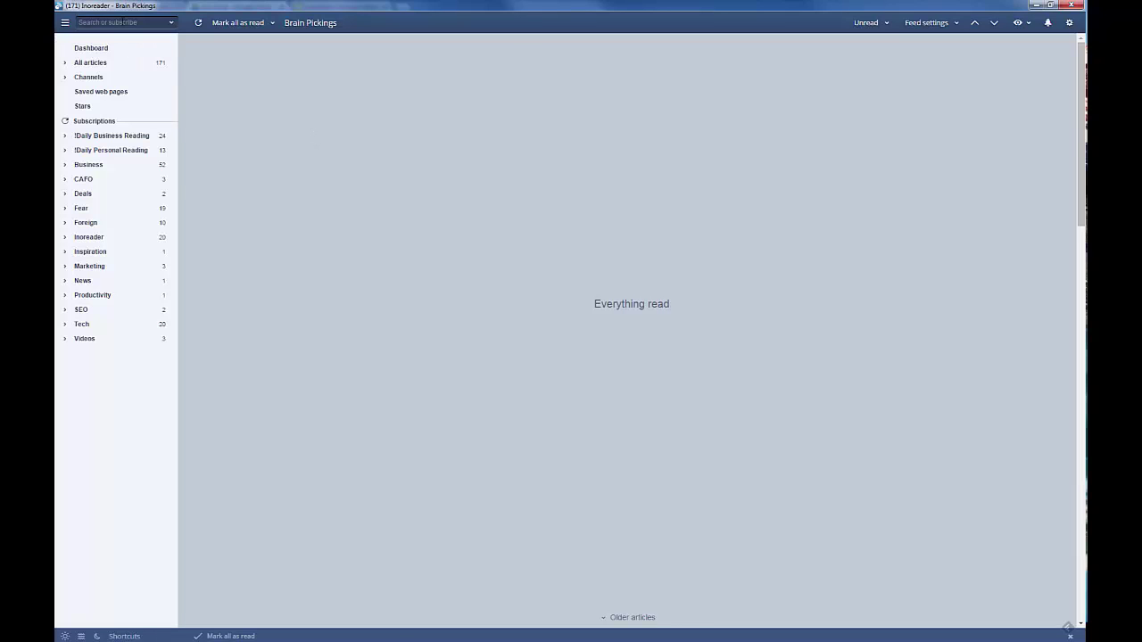
- Run an integrated Twitter search in Inoreader for the person's full name
left_click(105, 22)
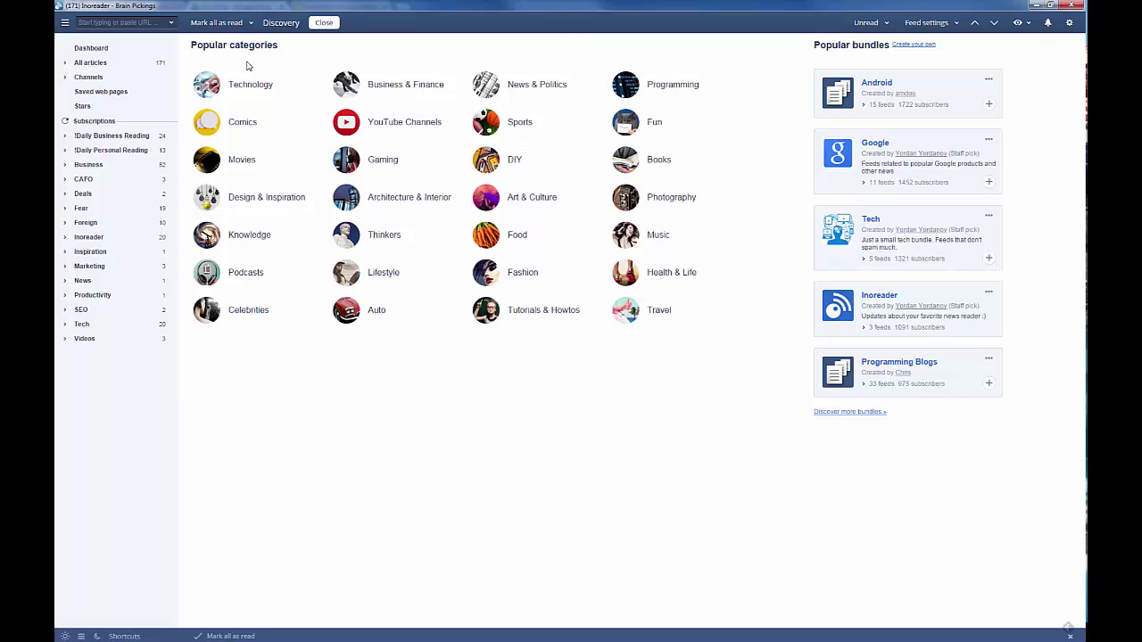
type("ma")
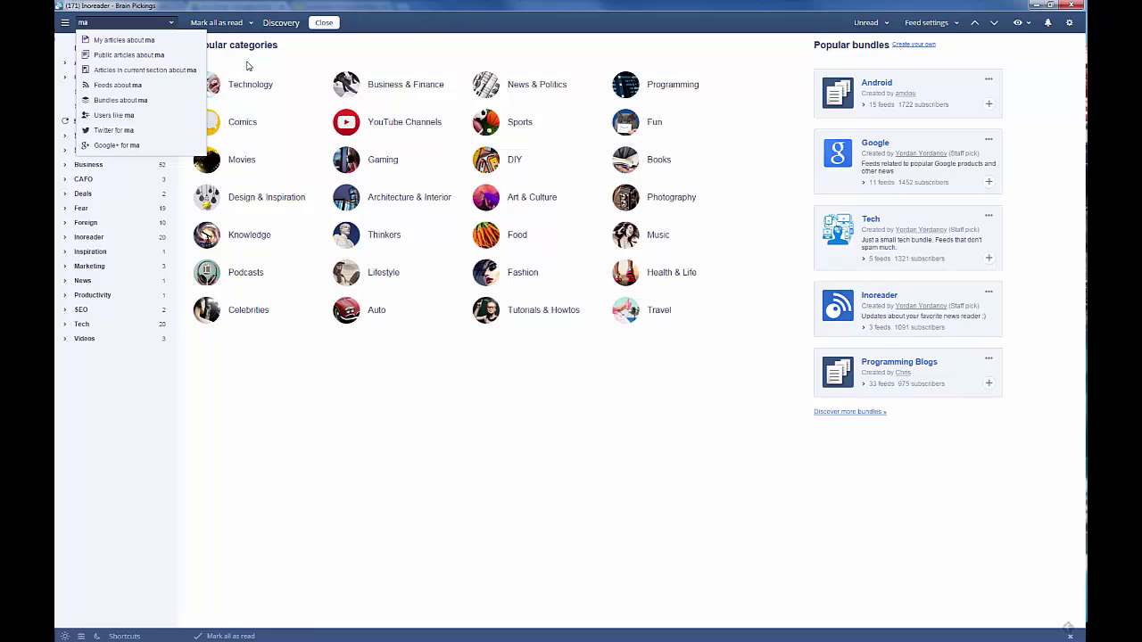
type("rk")
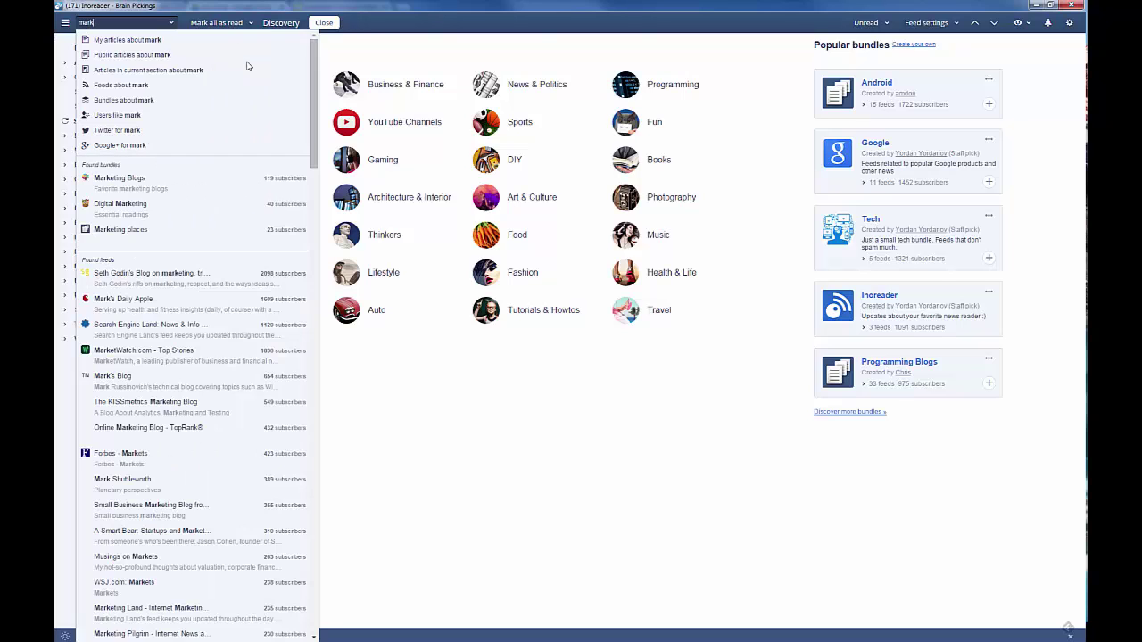
type(" traphagen")
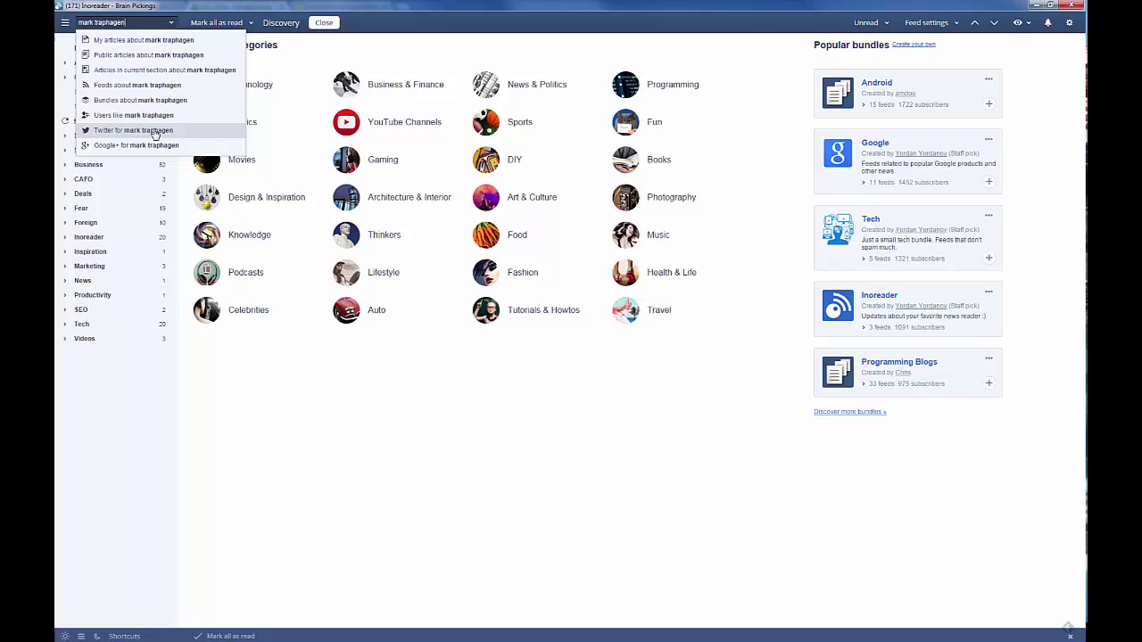
left_click(155, 133)
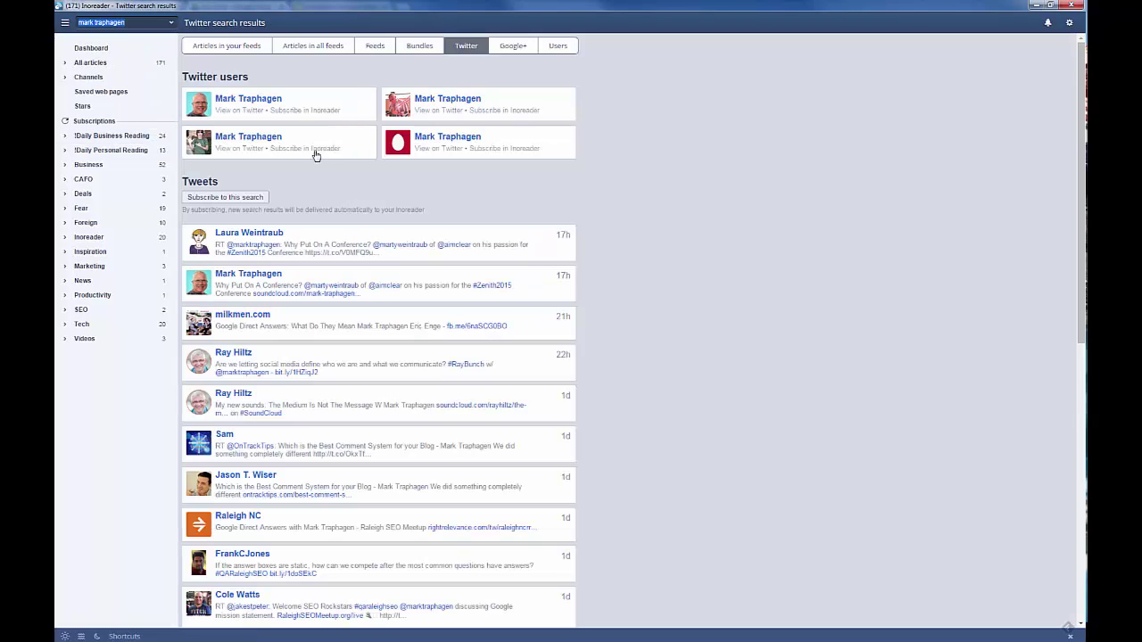
- Subscribe to the first matching person's Twitter feed and add it to the Thought leaders folder
left_click(290, 112)
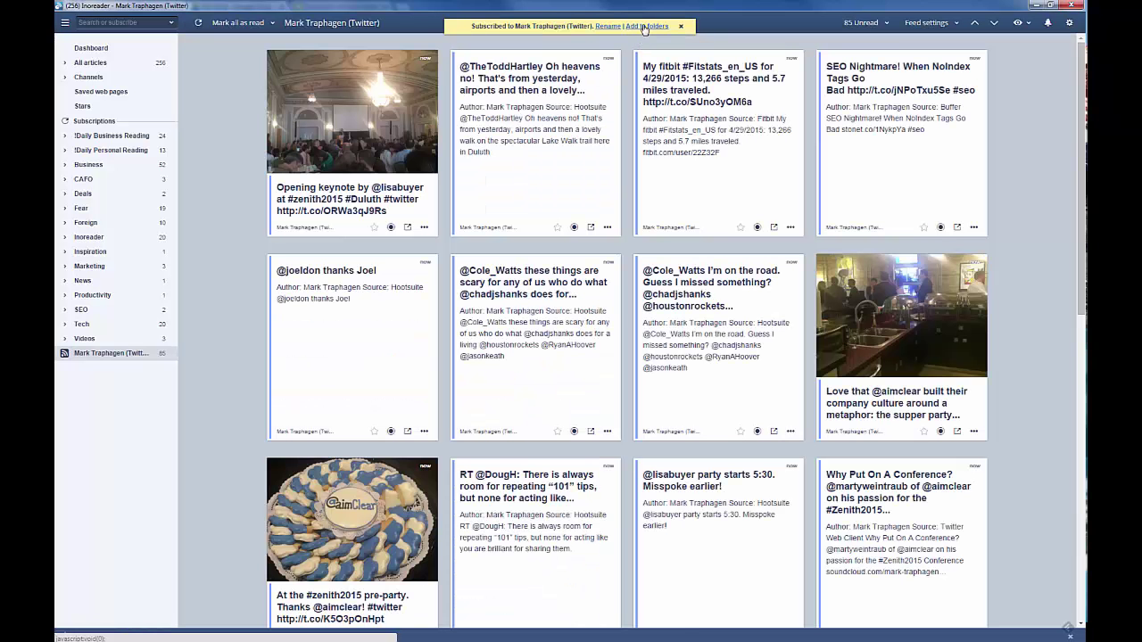
left_click(644, 26)
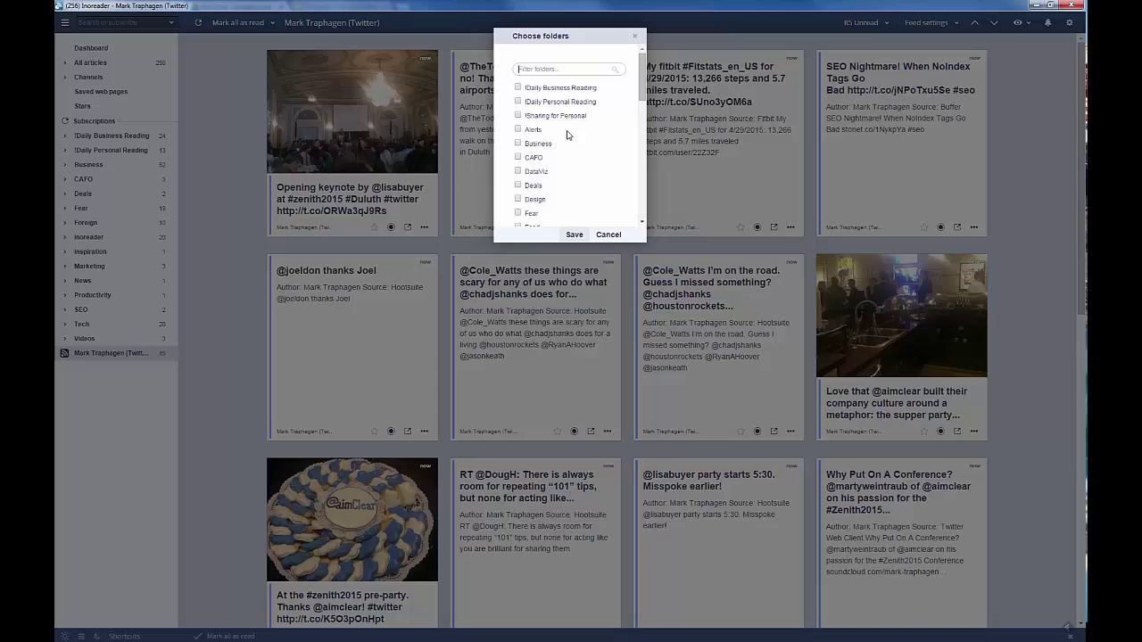
scroll(565, 154, "down", 5)
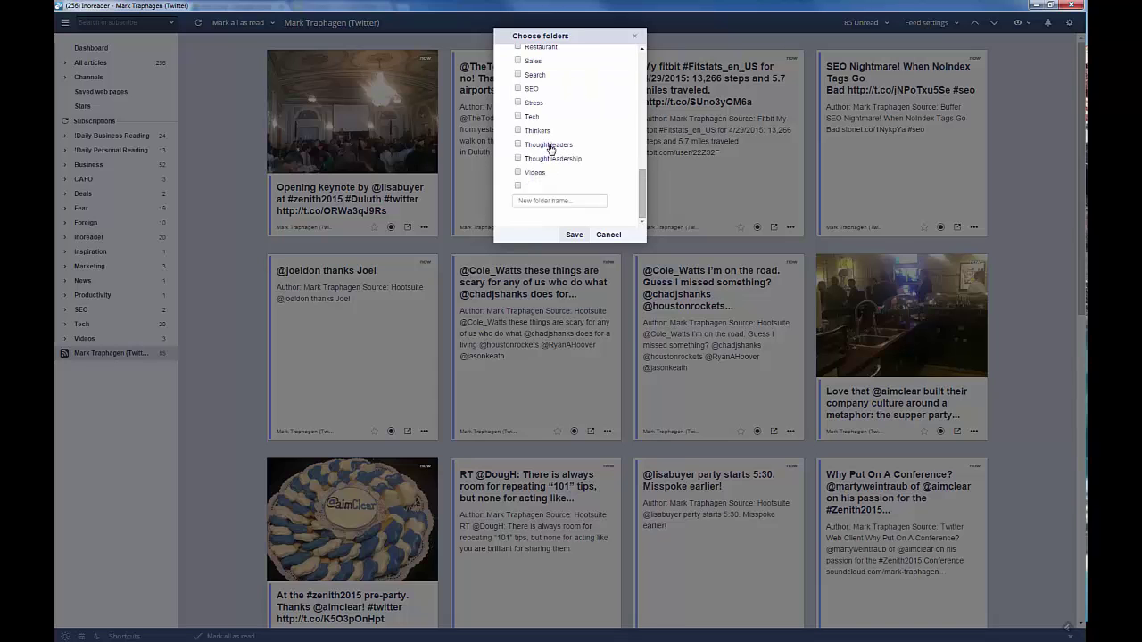
left_click(549, 148)
left_click(574, 235)
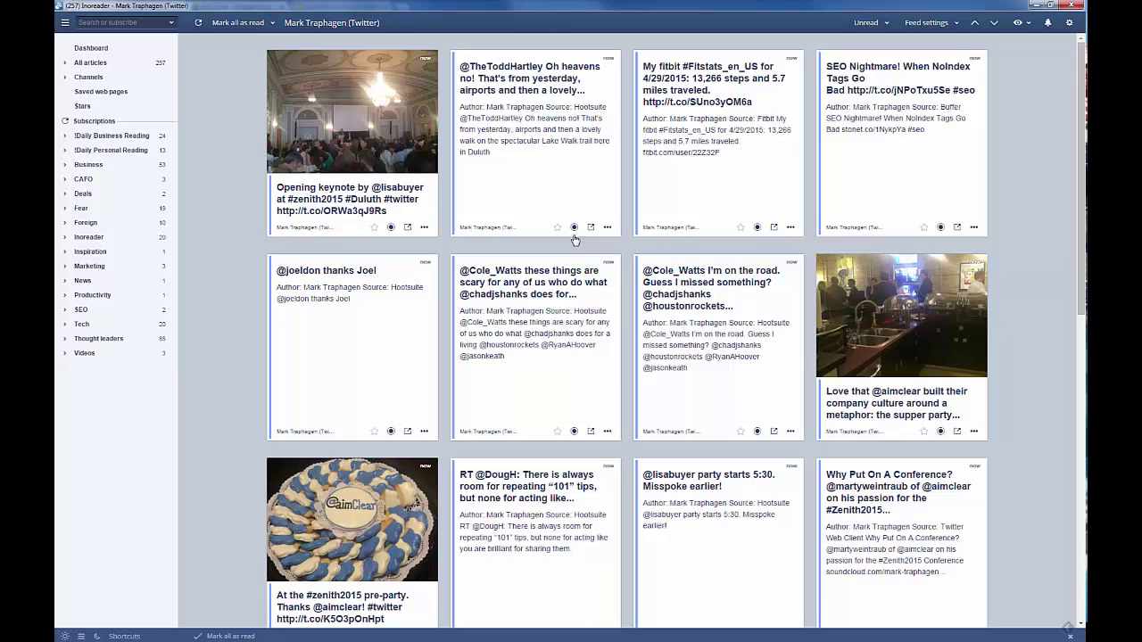
- Run an integrated Google+ search in Inoreader for the same person's full name
left_click(120, 23)
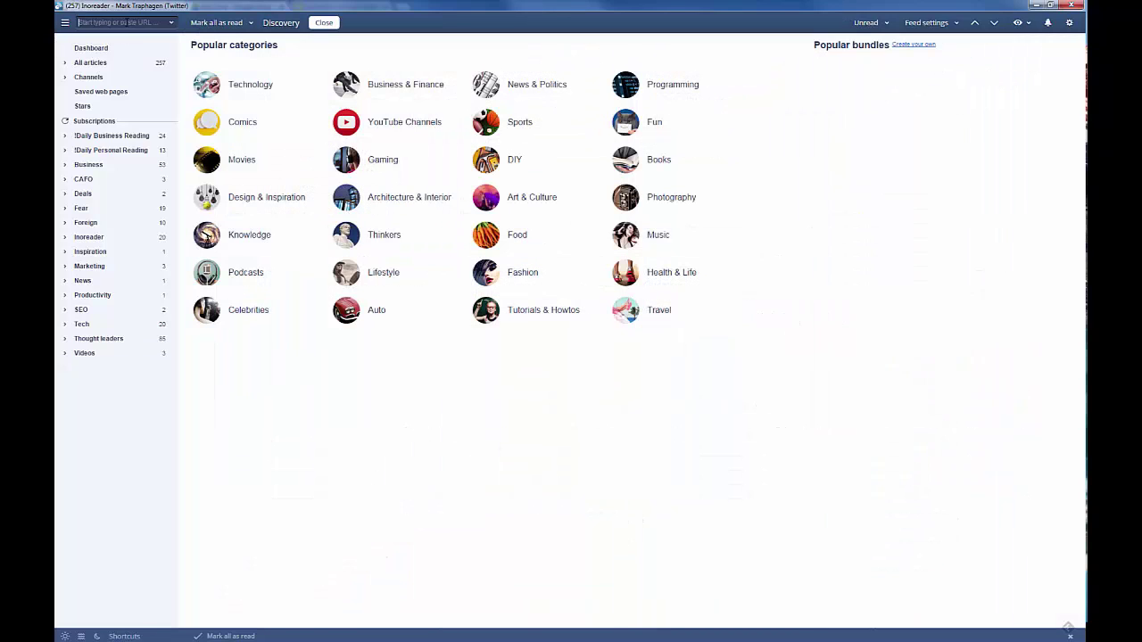
type("mark")
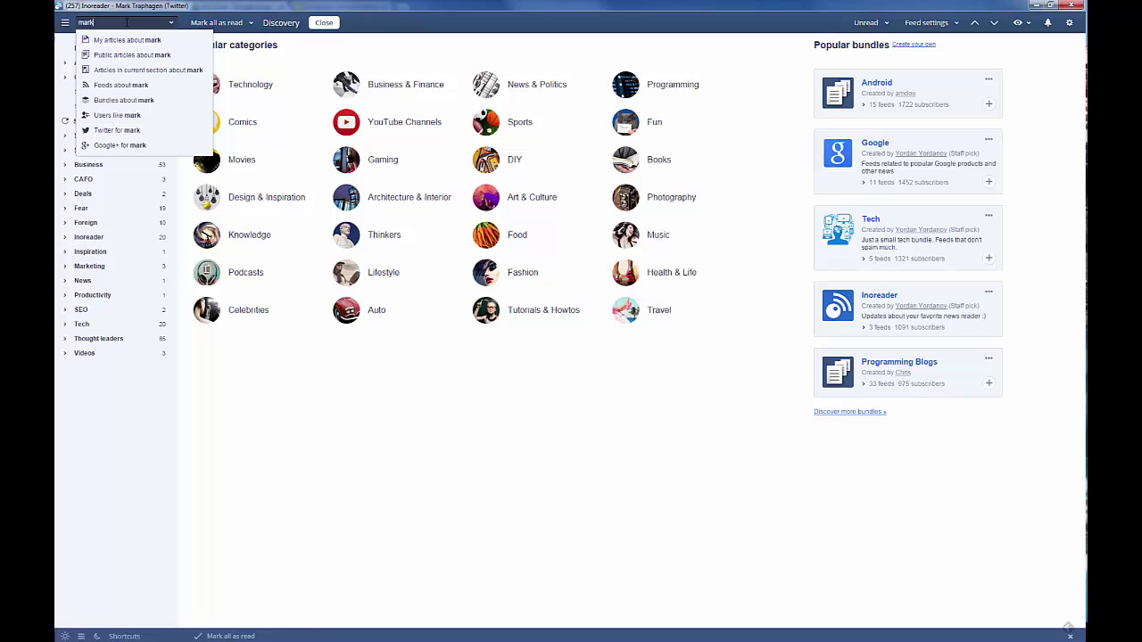
type(" trap")
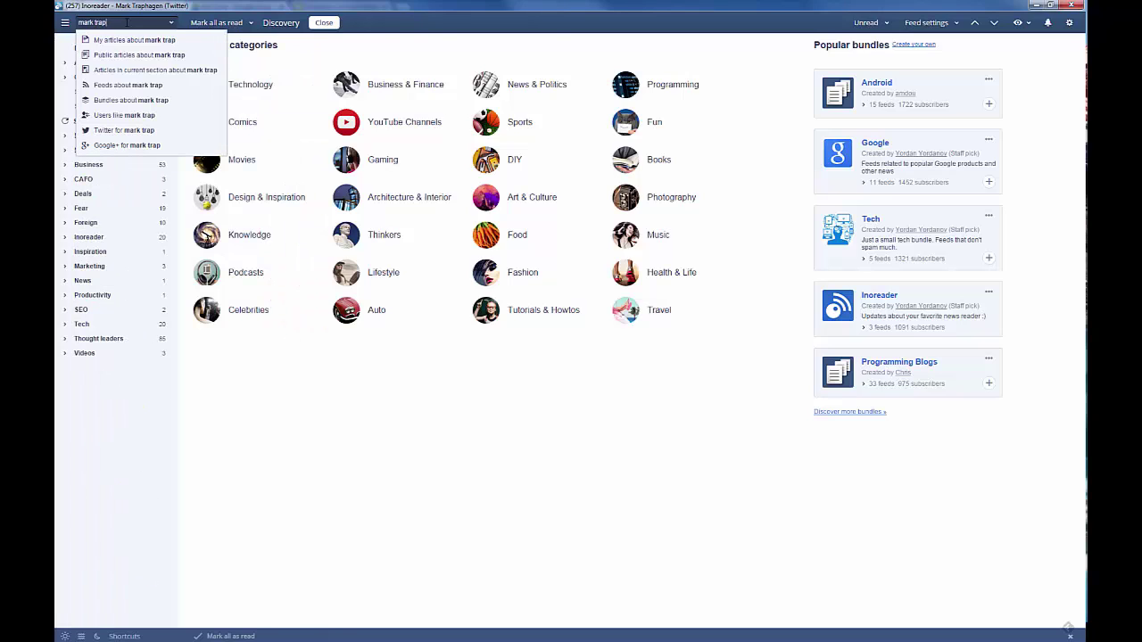
type("hagen")
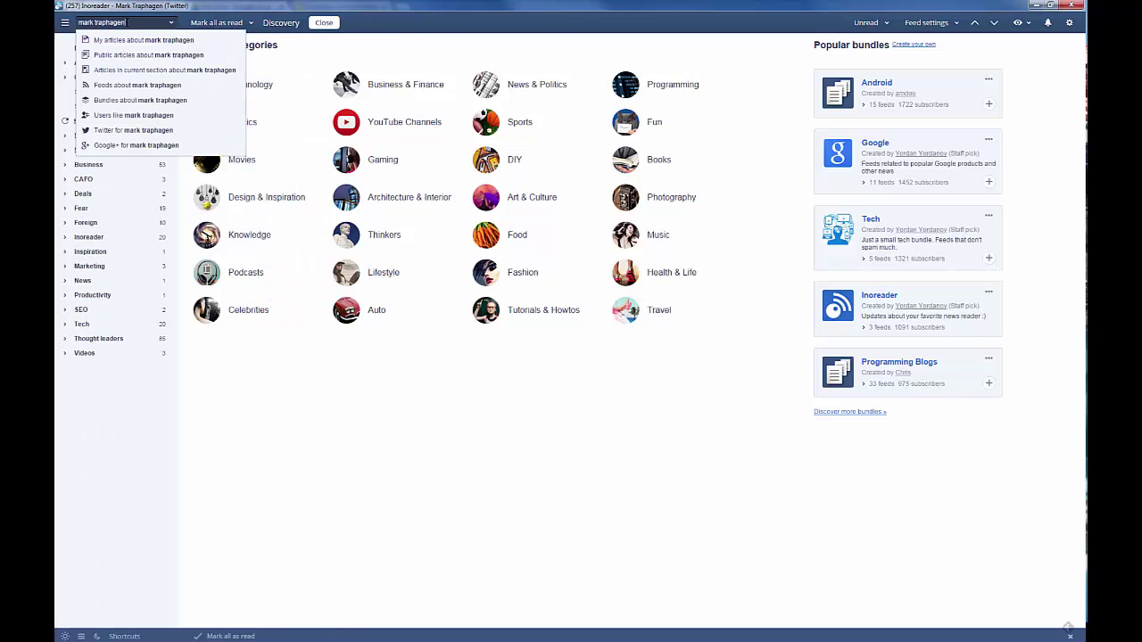
left_click(133, 145)
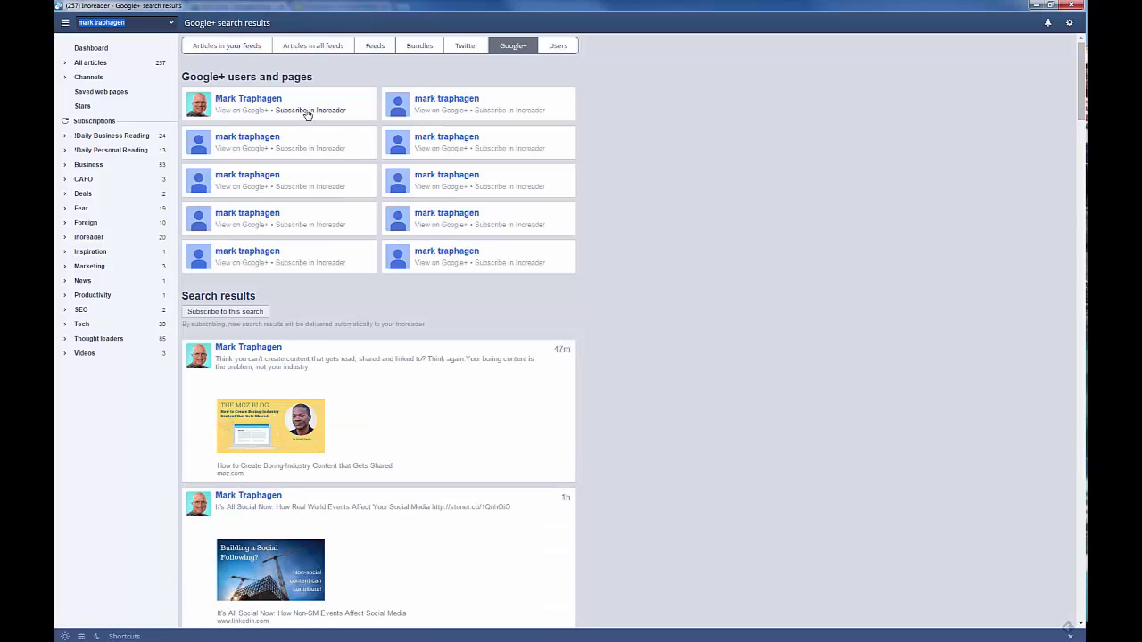
- Subscribe to the first matching person's Google+ feed and add it to the !Daily Business Reading and Thought leaders folders
left_click(307, 111)
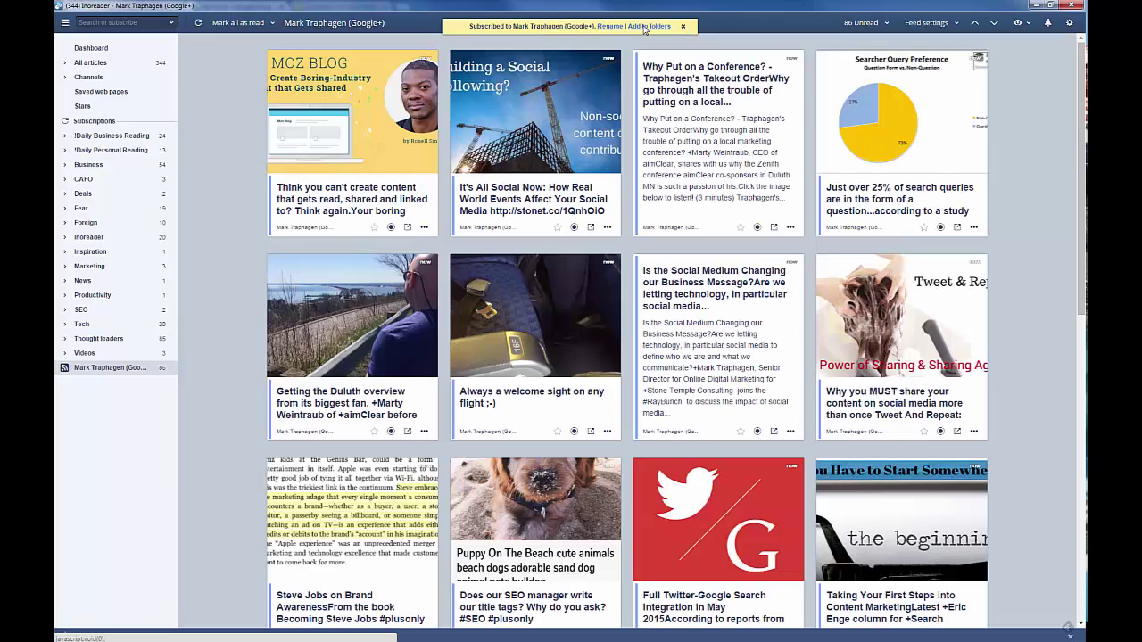
left_click(644, 26)
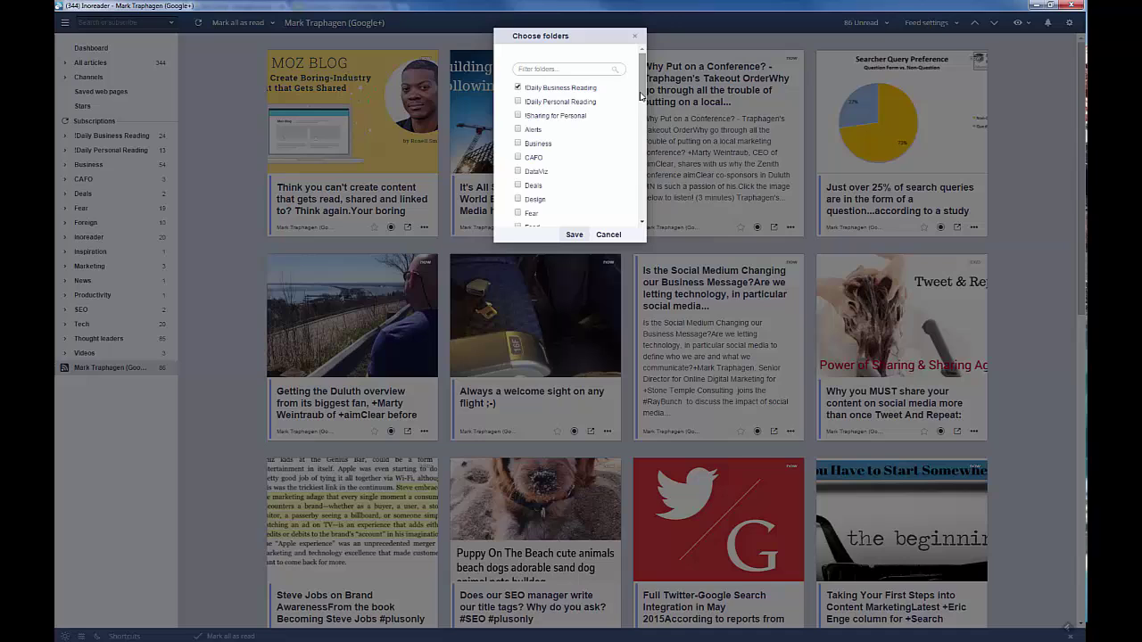
left_click_drag(641, 96, 629, 206)
scroll(561, 183, "down", 1)
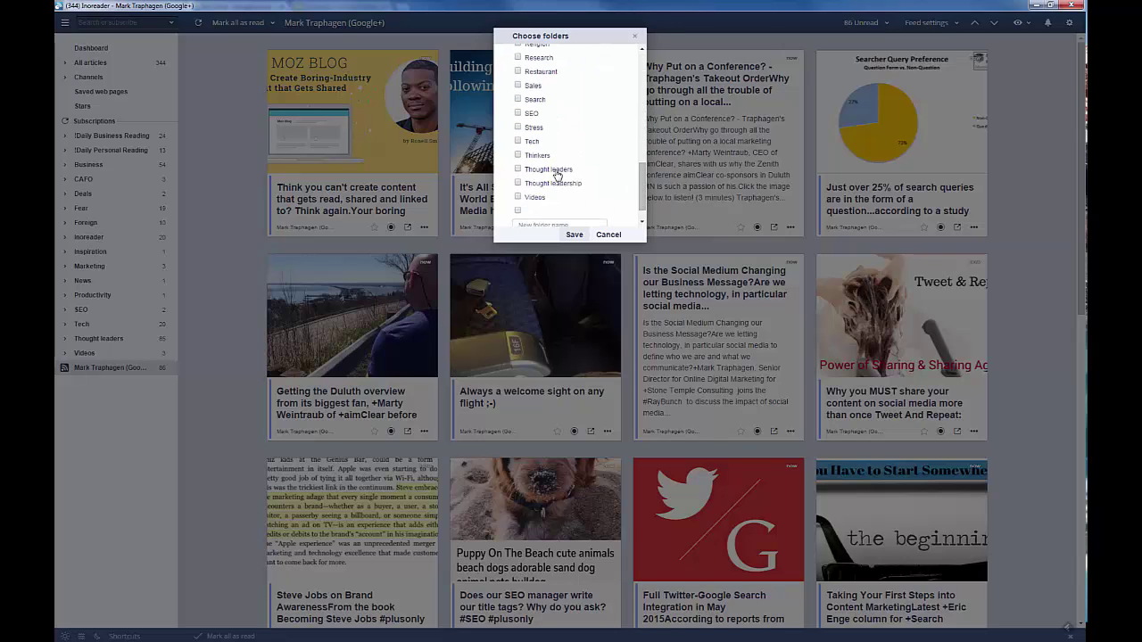
left_click(565, 235)
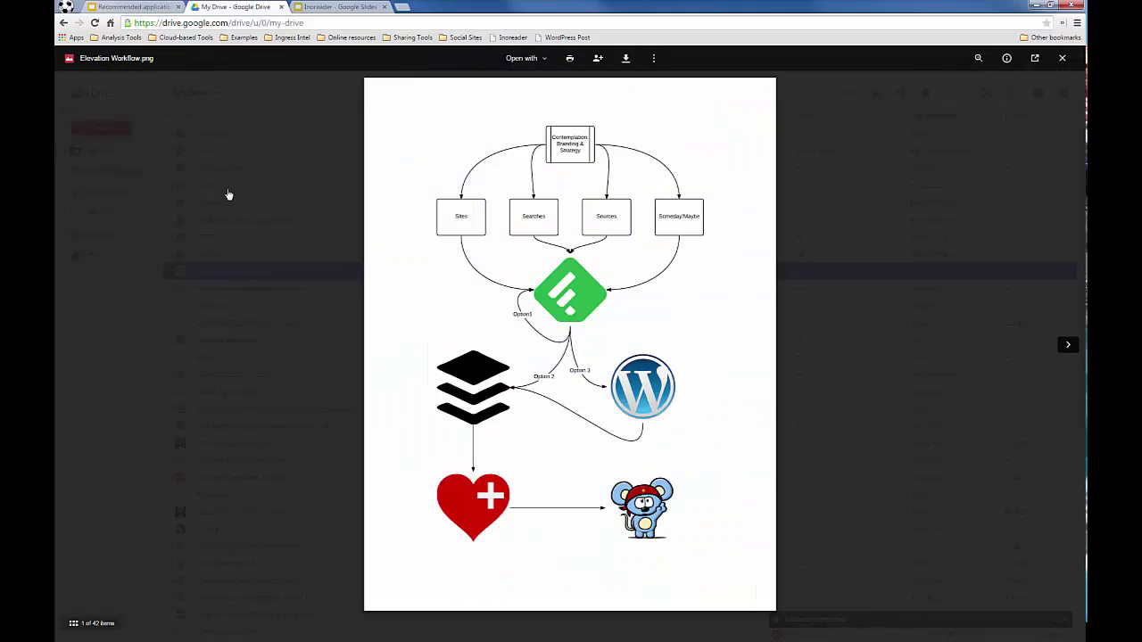
- Review the Inoreader slide, compare the keyboard shortcuts help in Feedly and Inoreader, and close Inoreader's shortcuts help
left_click(310, 7)
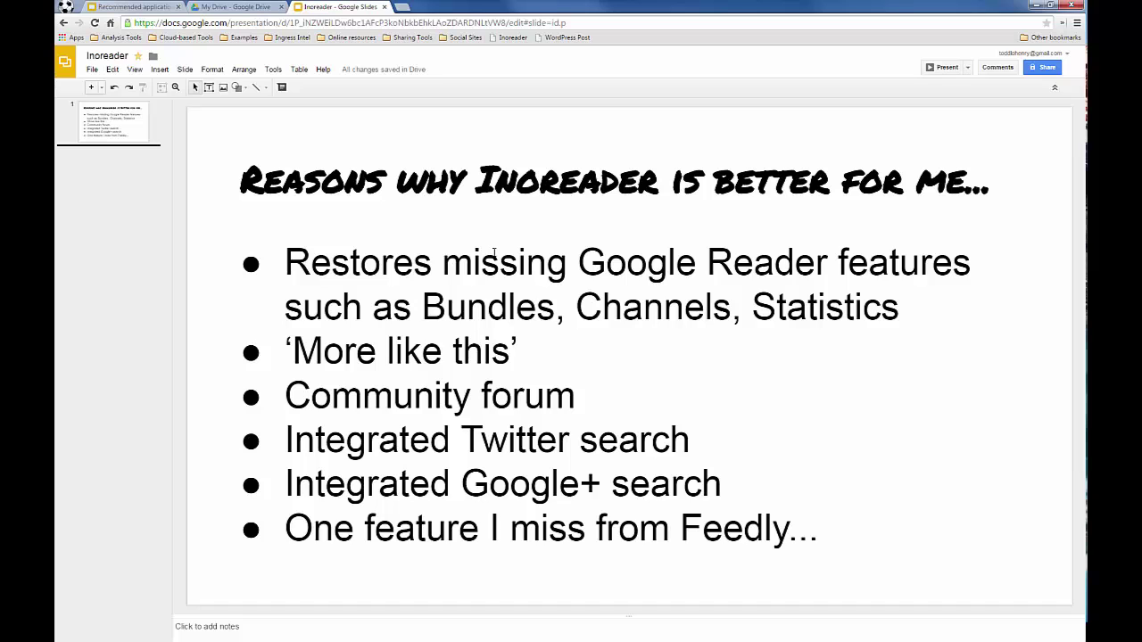
key("alt+Tab")
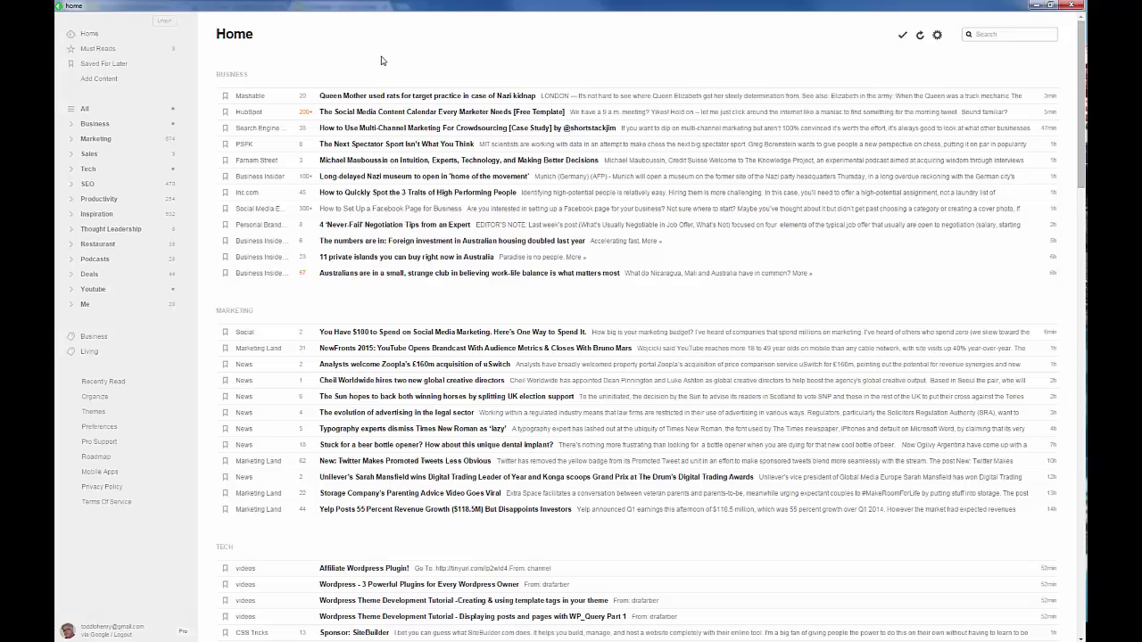
key("shift+question")
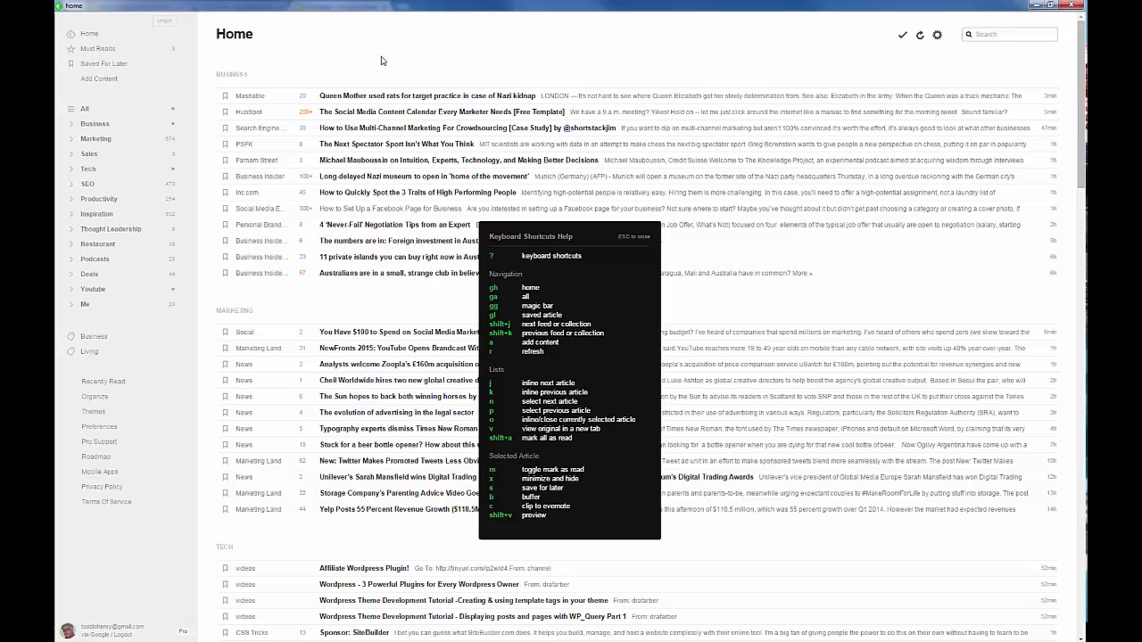
key("alt+Tab")
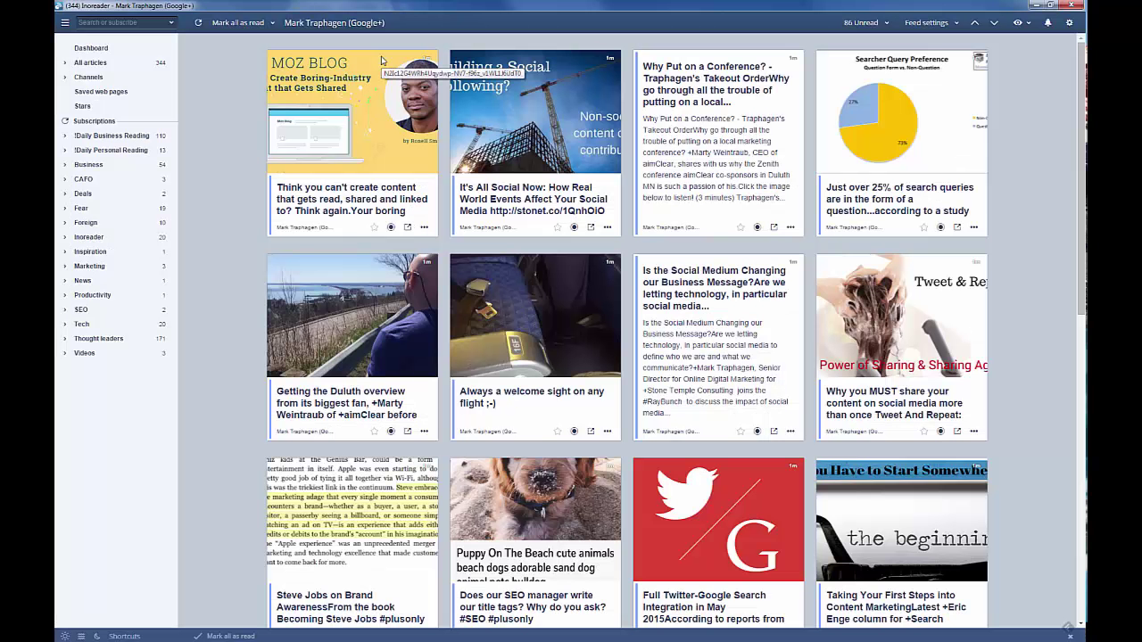
key("shift+question")
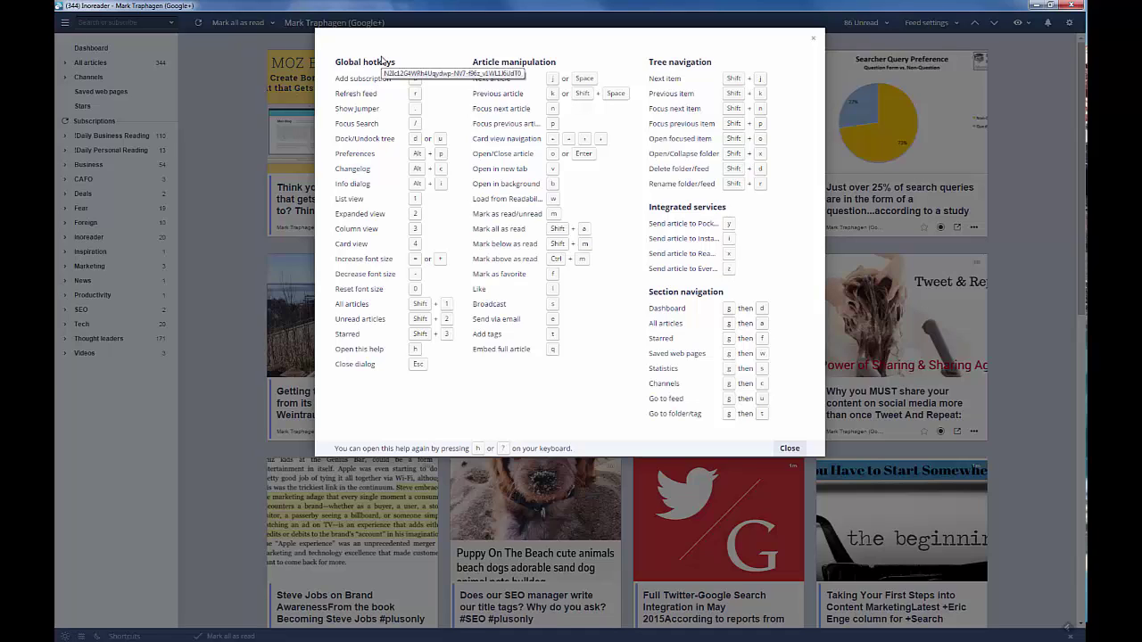
left_click(814, 38)
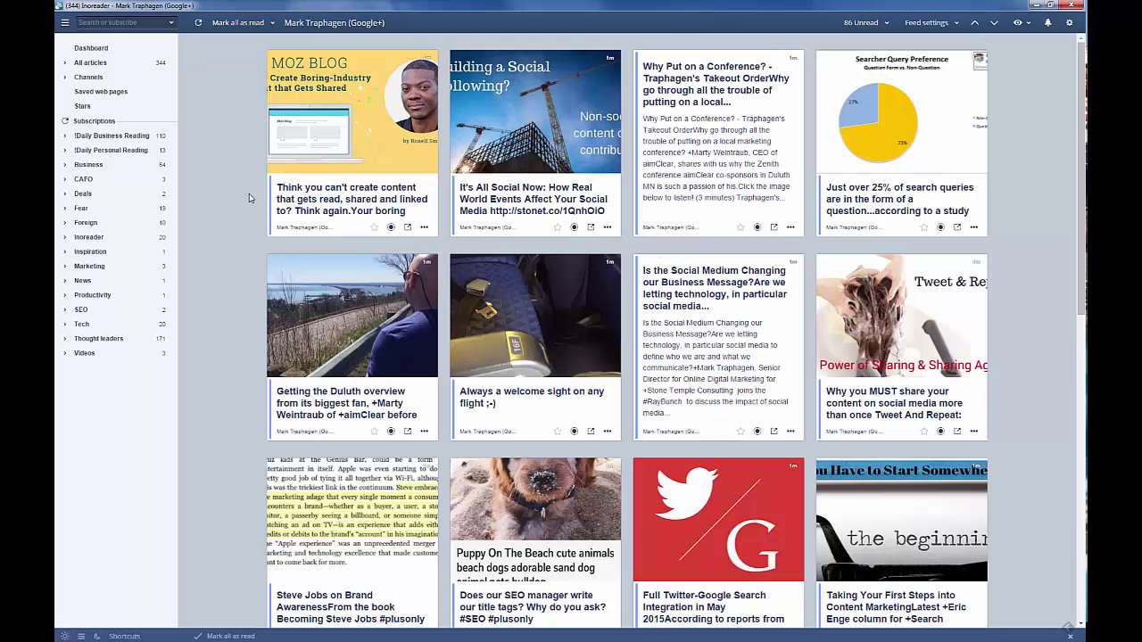
- Open the Moz boring-industry article from !Daily Business Reading in Chrome and subscribe to Moz Blog in that folder with the Inoreader bookmarklet
left_click(142, 143)
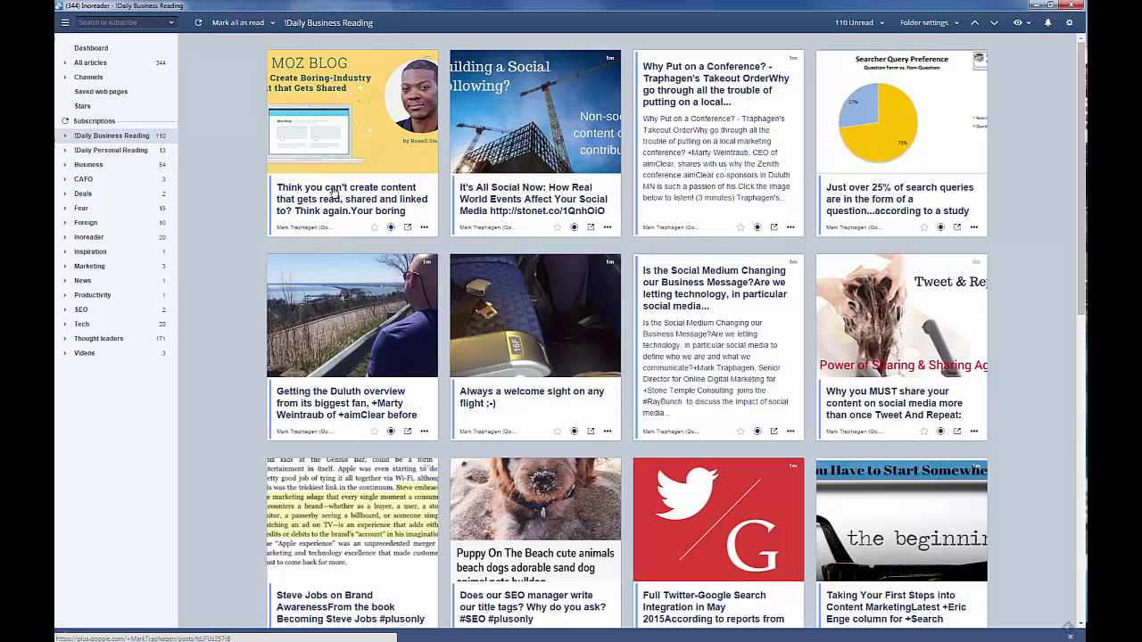
left_click(333, 194)
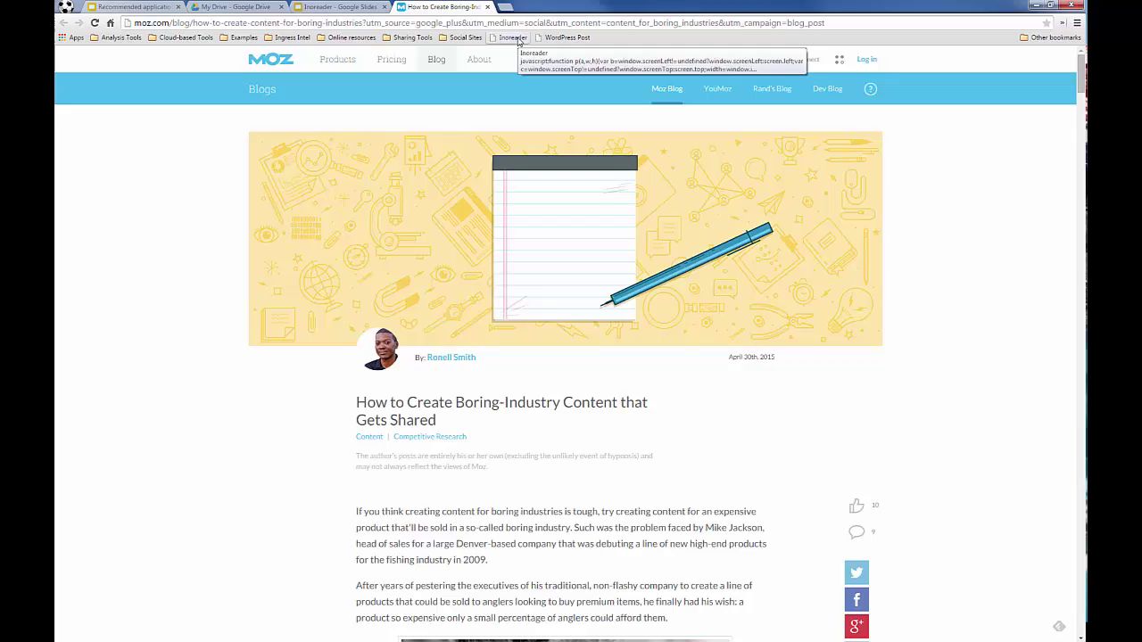
left_click(518, 41)
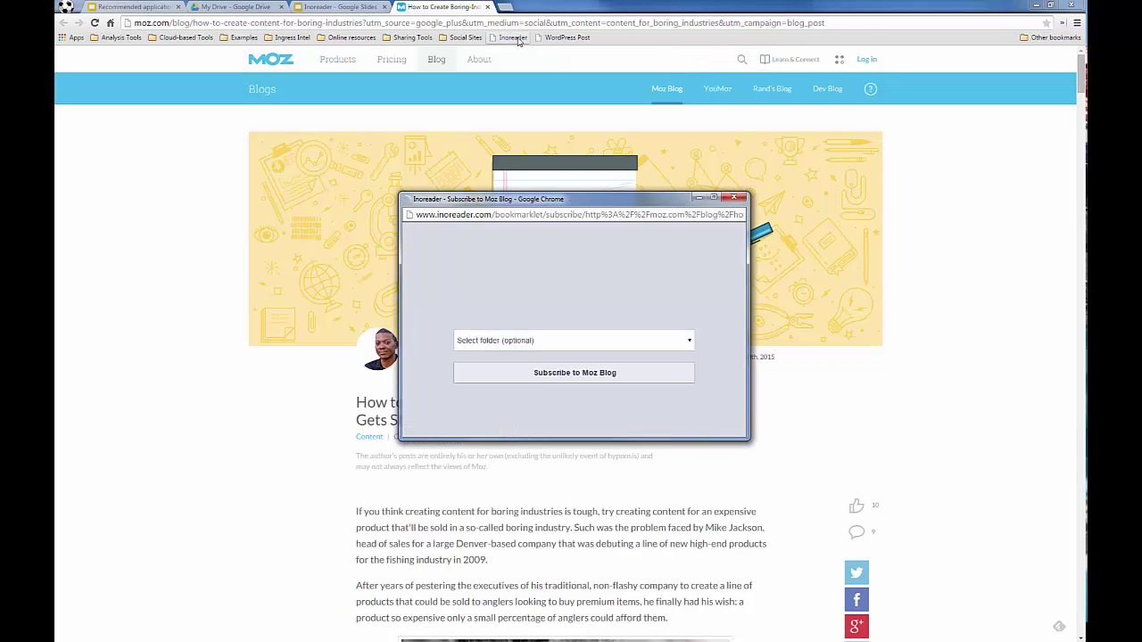
left_click(525, 339)
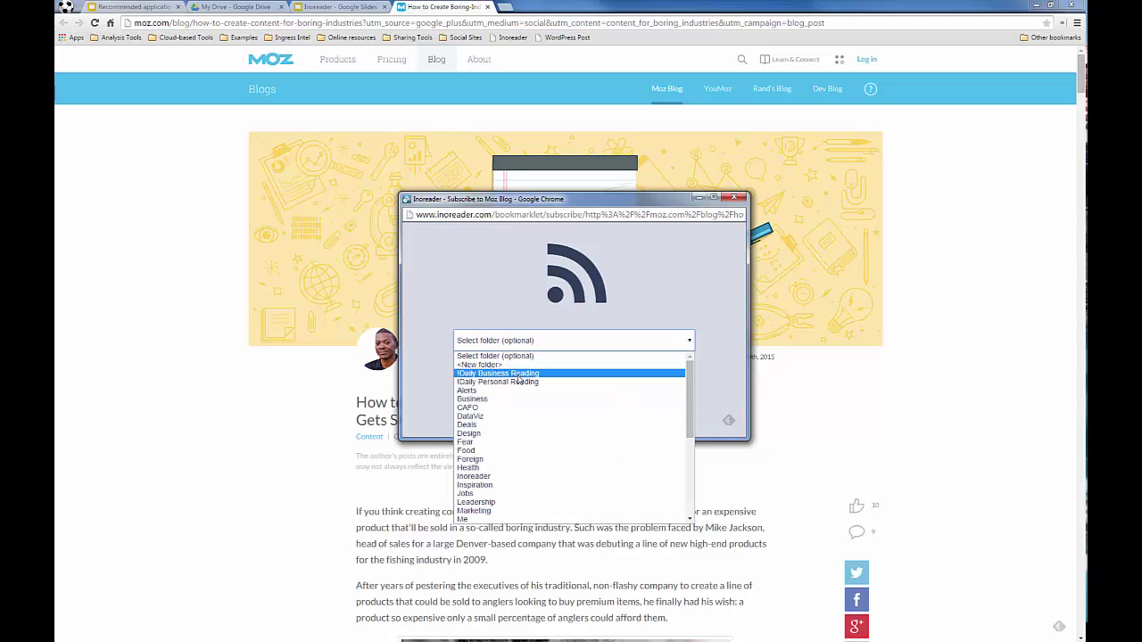
left_click(519, 375)
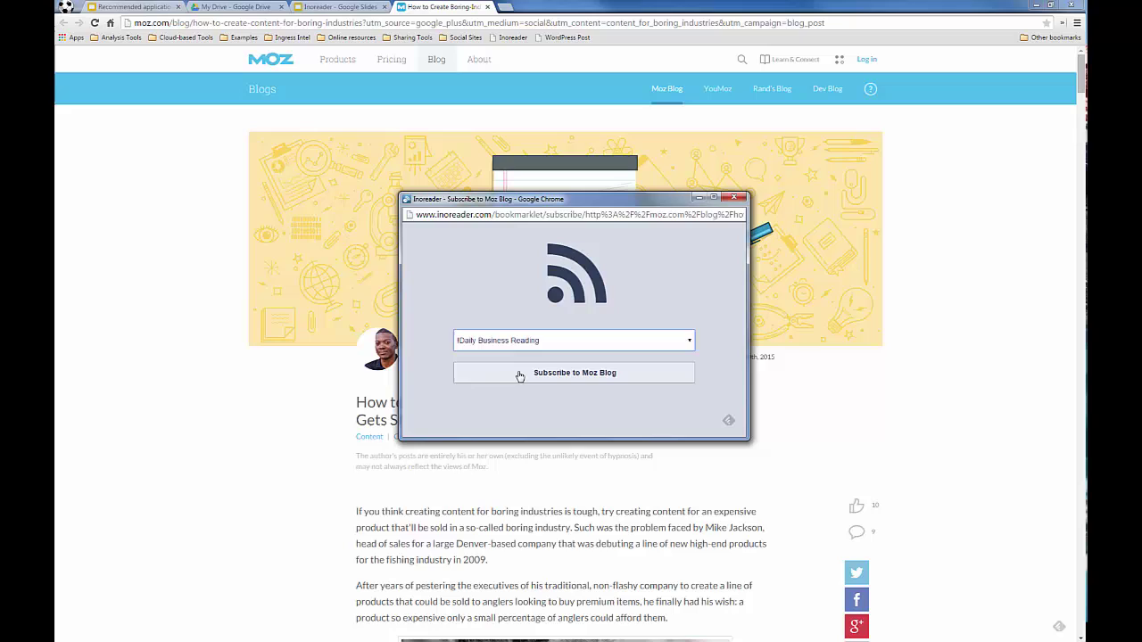
left_click(522, 376)
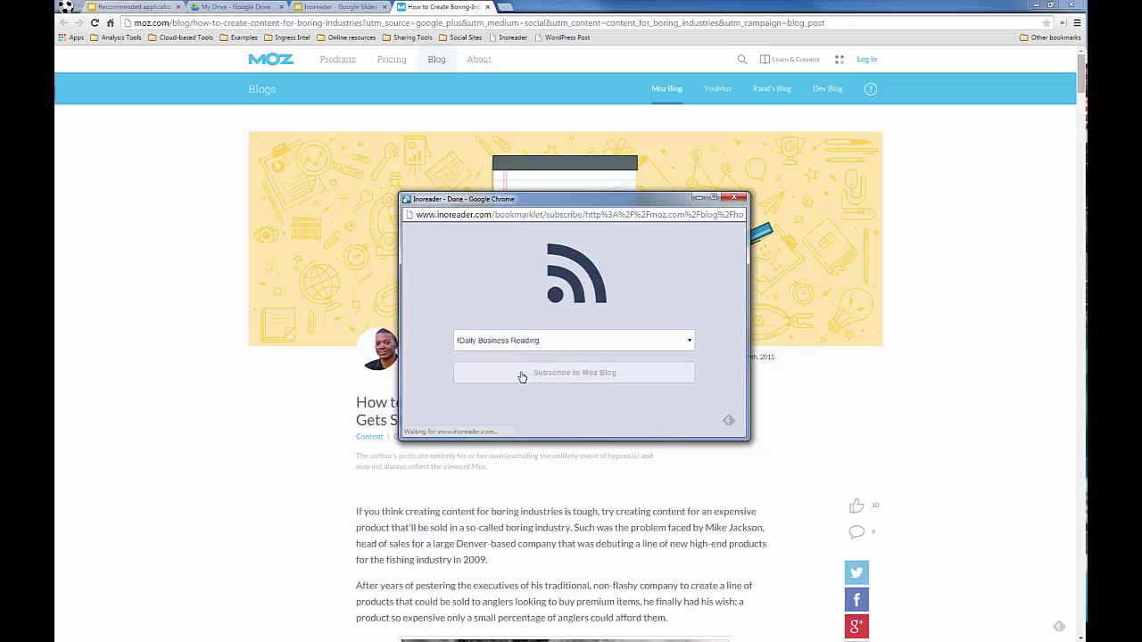
left_click(733, 197)
- View the Inoreader Companion extension on the Moz article, return to Inoreader, and close the open article
left_click(1062, 23)
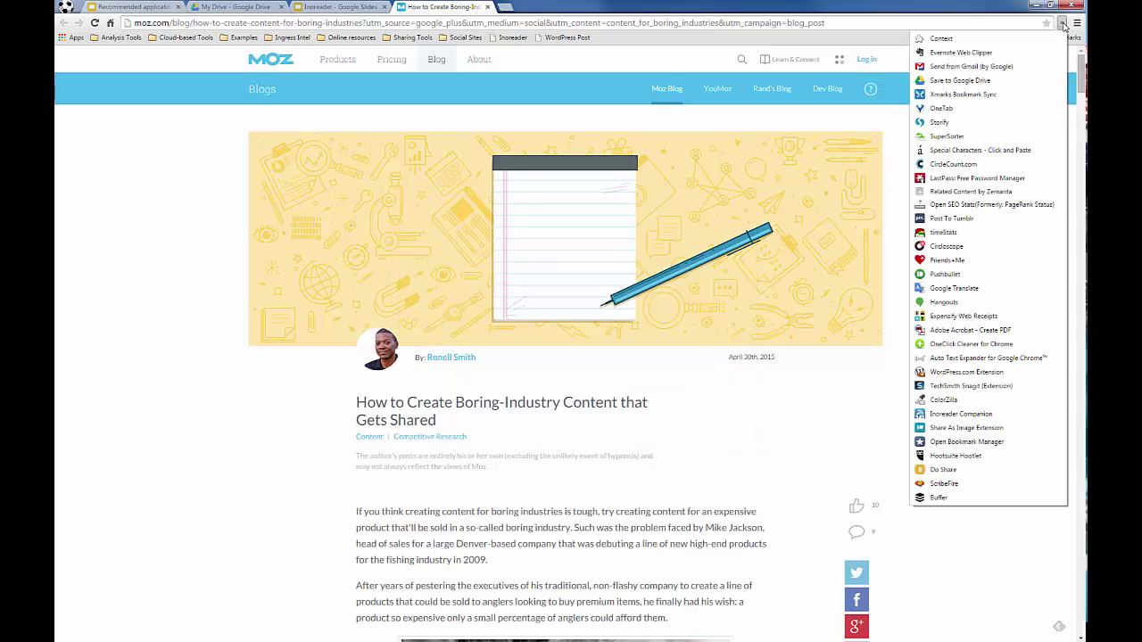
left_click(961, 414)
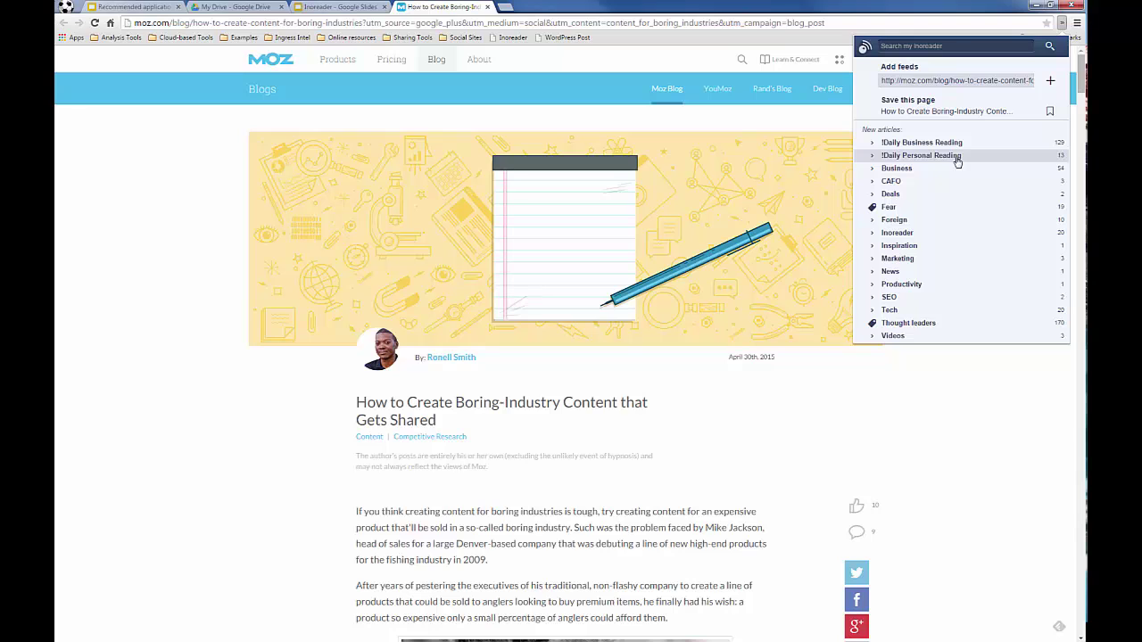
left_click(209, 396)
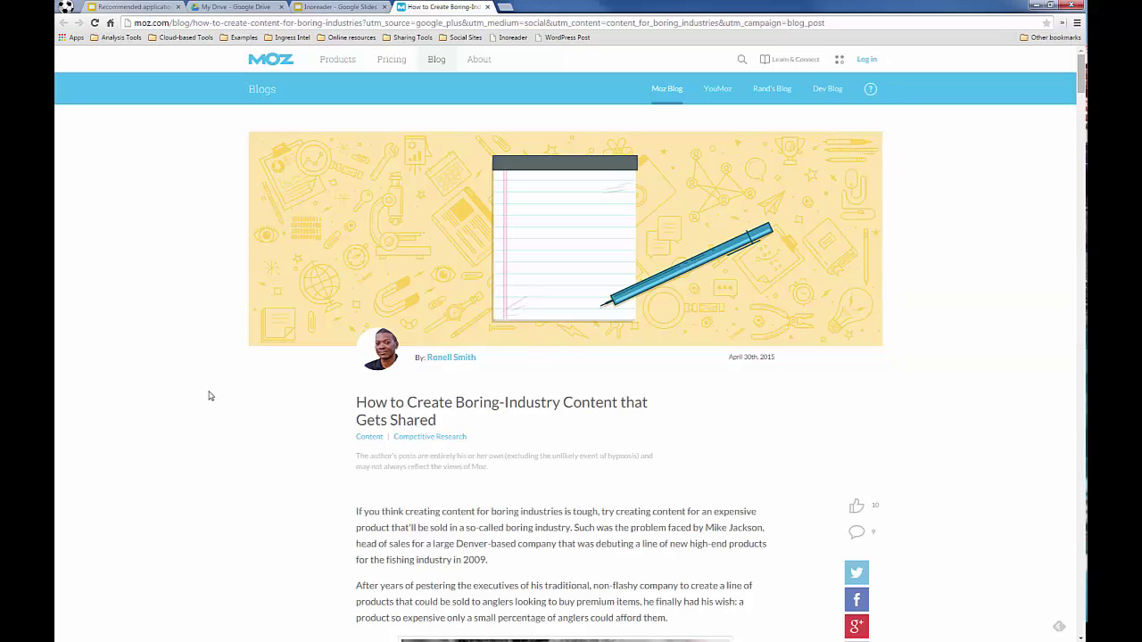
key("alt+Tab")
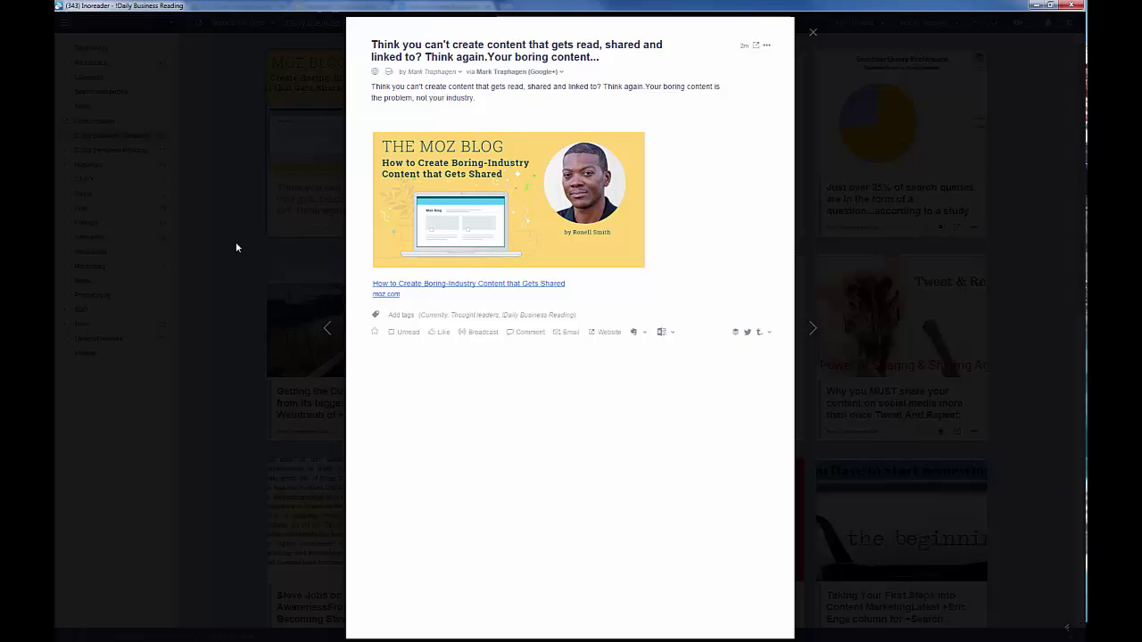
left_click(812, 34)
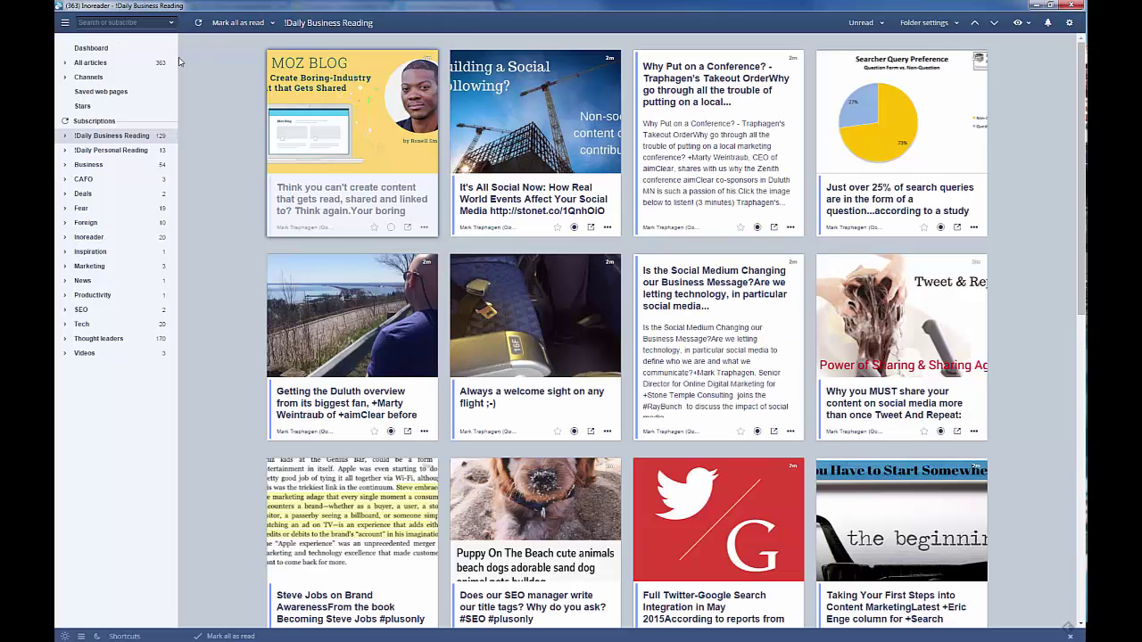
- View Inoreader's Discovery page, check the Moz article in Chrome, and return to Inoreader
left_click(114, 23)
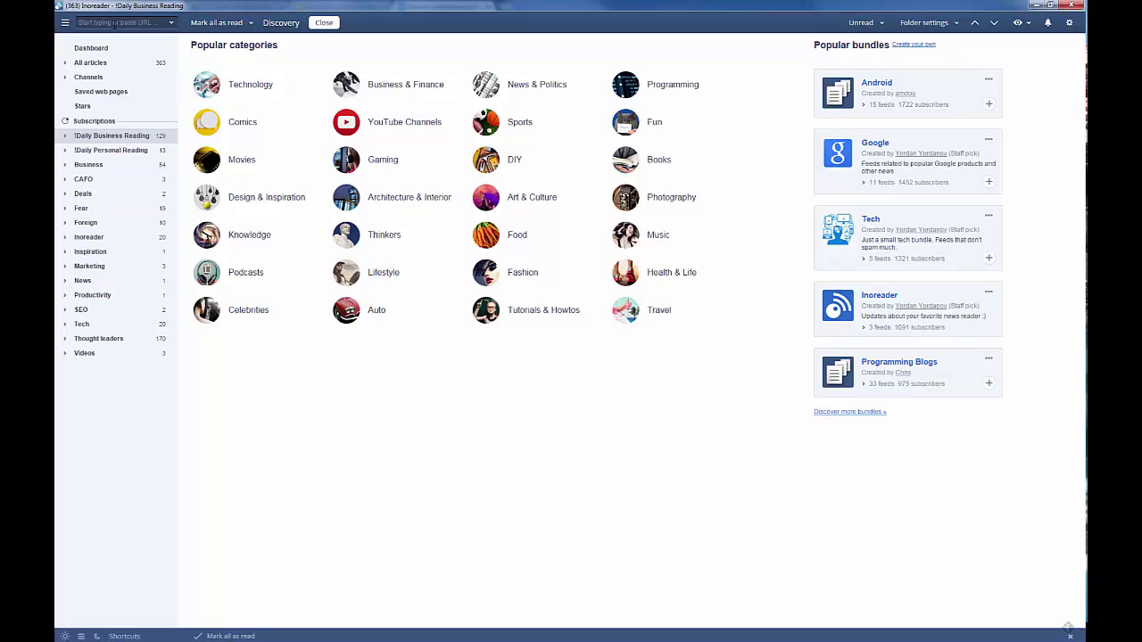
key("alt+Tab")
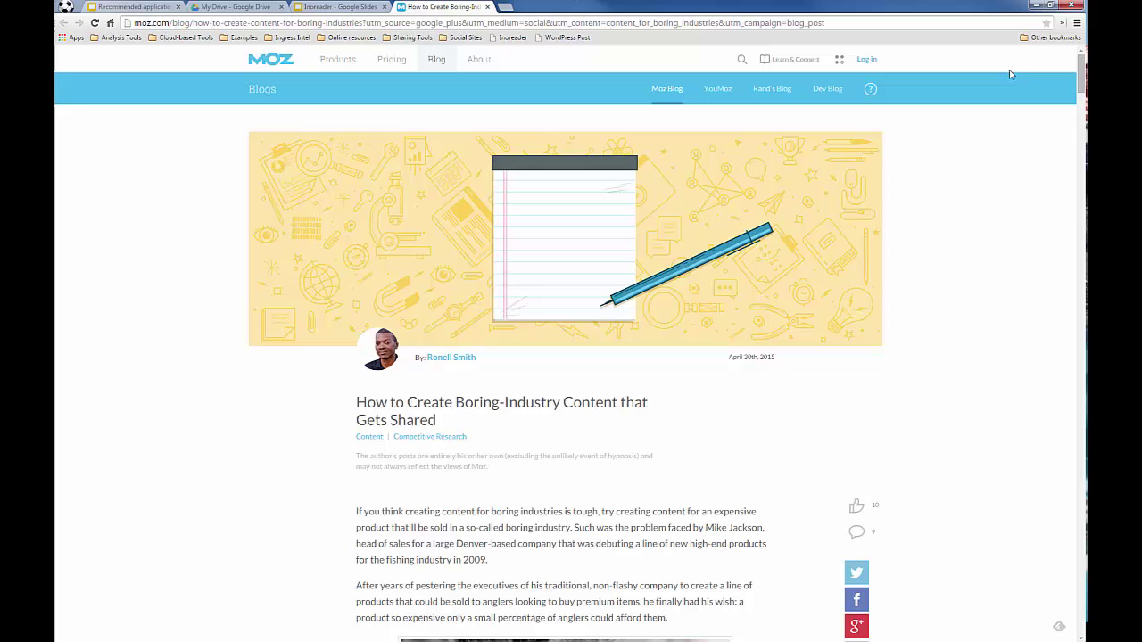
key("alt+Tab")
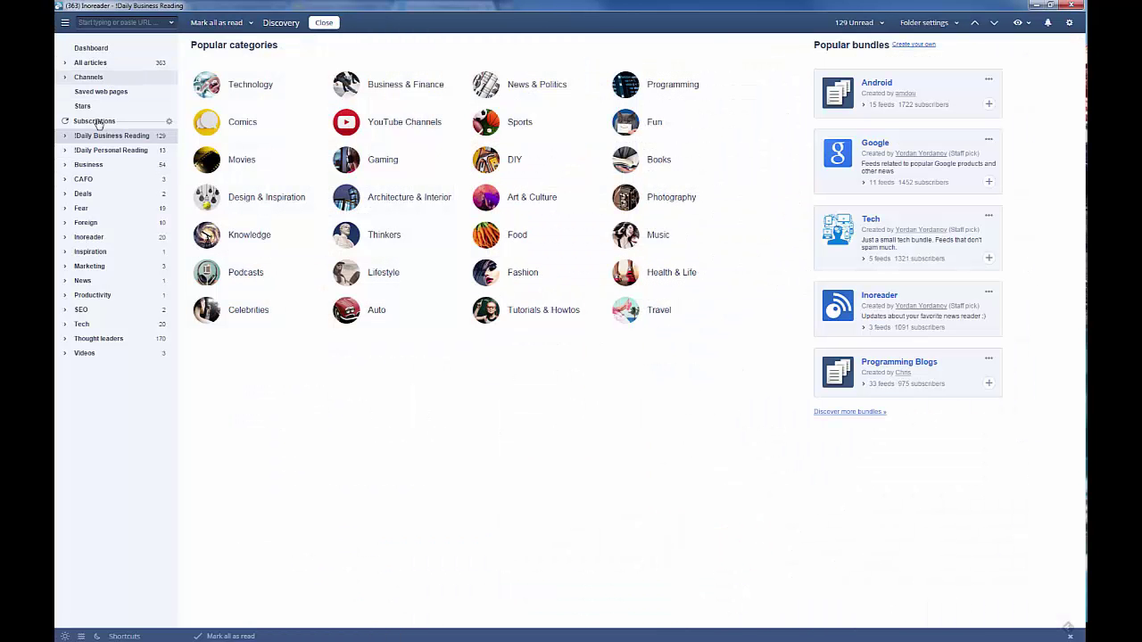
- Reload the !Daily Business Reading folder and open the article "It's All Social Now: How Real World Events Affect Your Social Media"
left_click(96, 138)
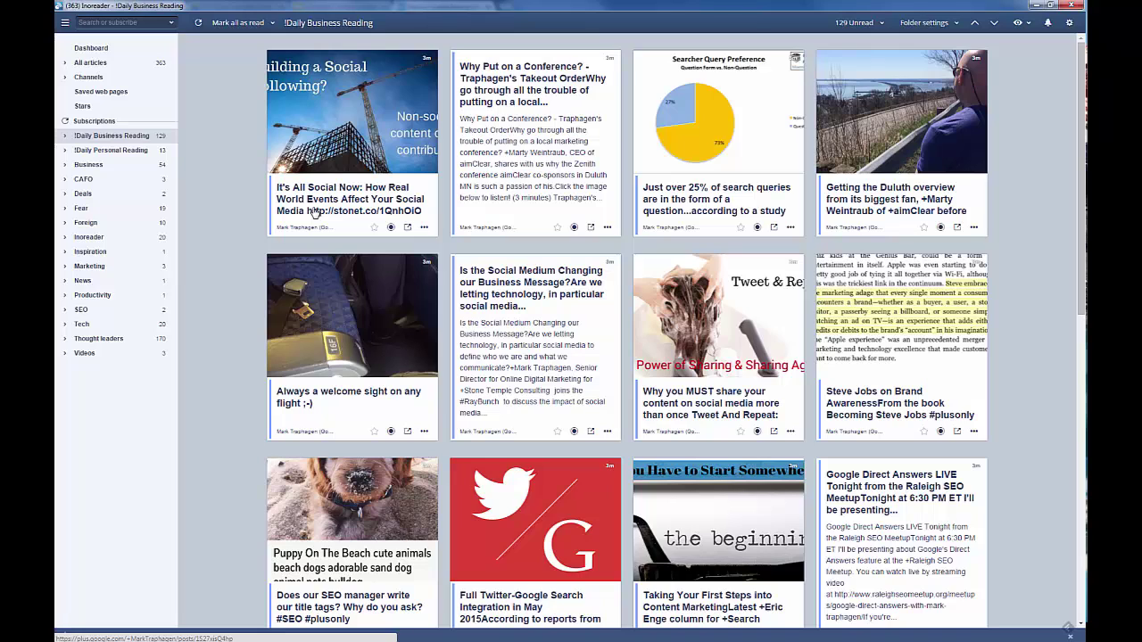
left_click(314, 212)
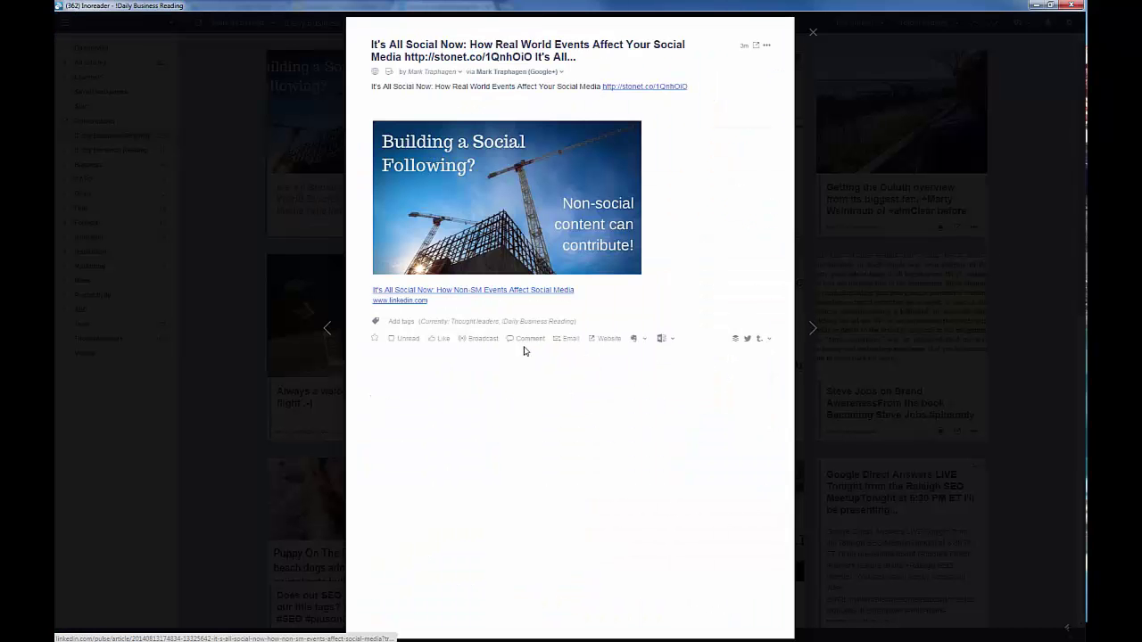
- Page through the !Daily Business Reading articles in the reading view, going back once to recheck the previous article
key("j")
key("j")
key("j")
key("j")
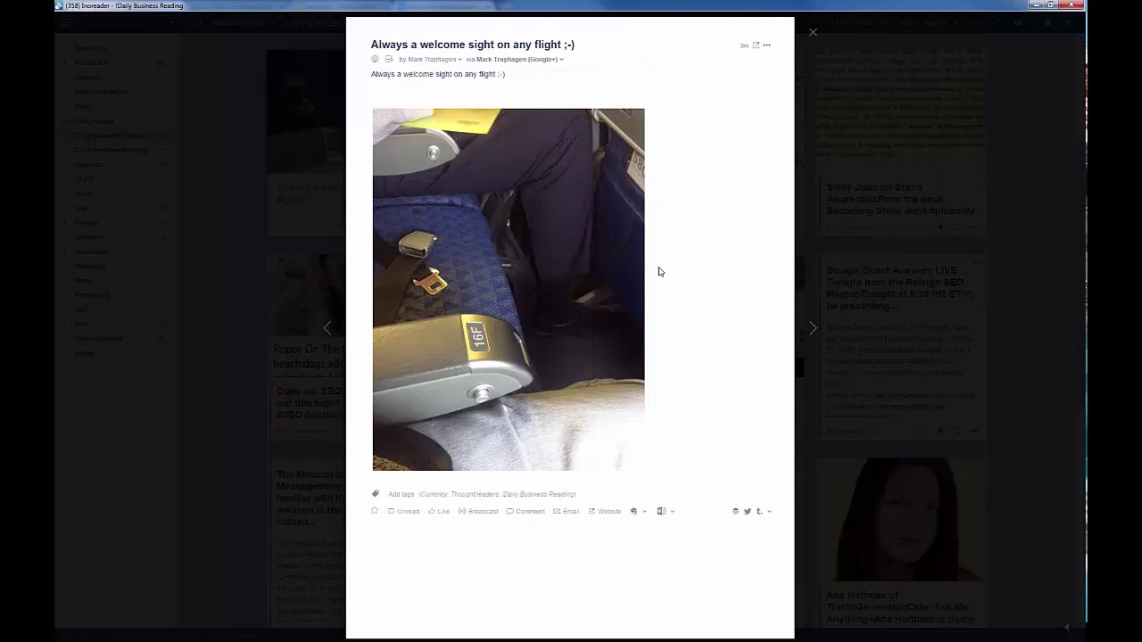
key("j")
key("j")
key("j")
key("j")
key("j")
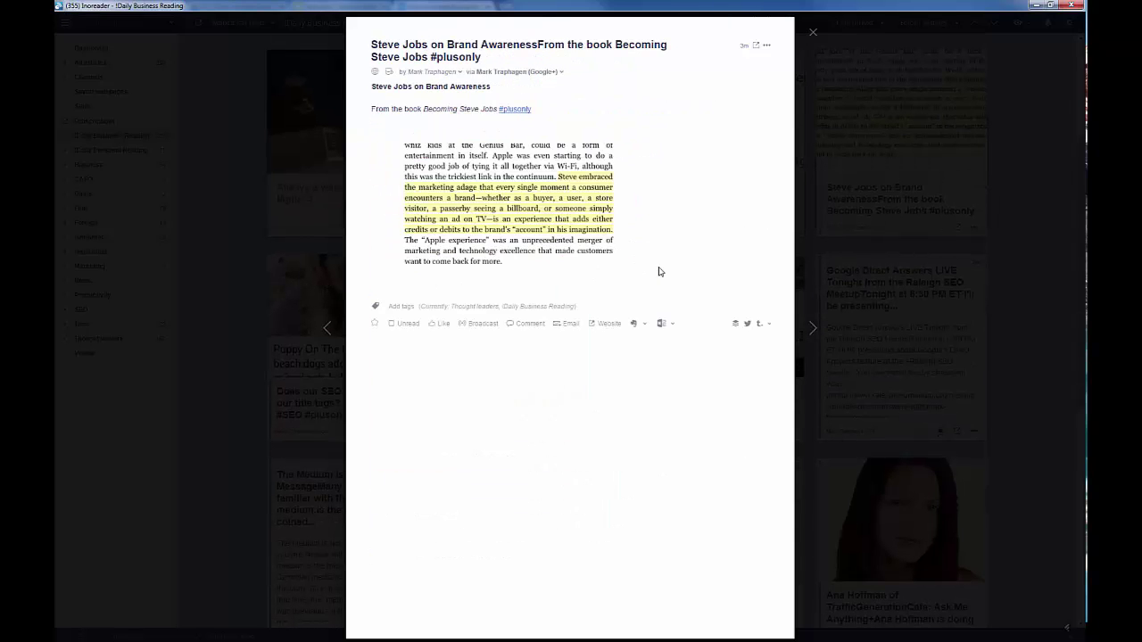
key("k")
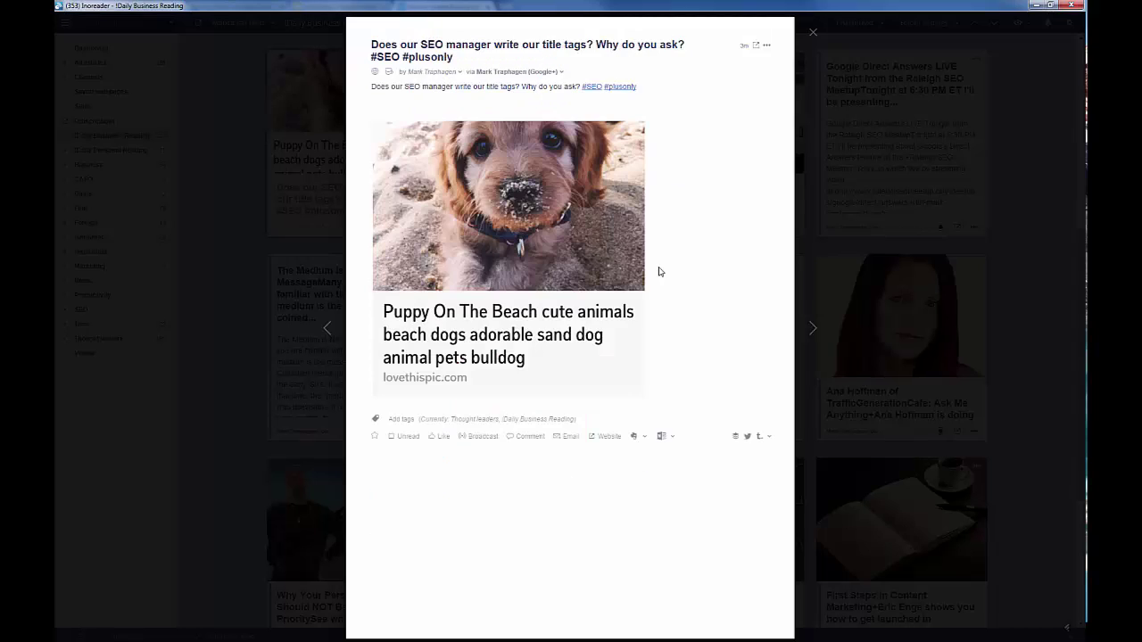
key("j")
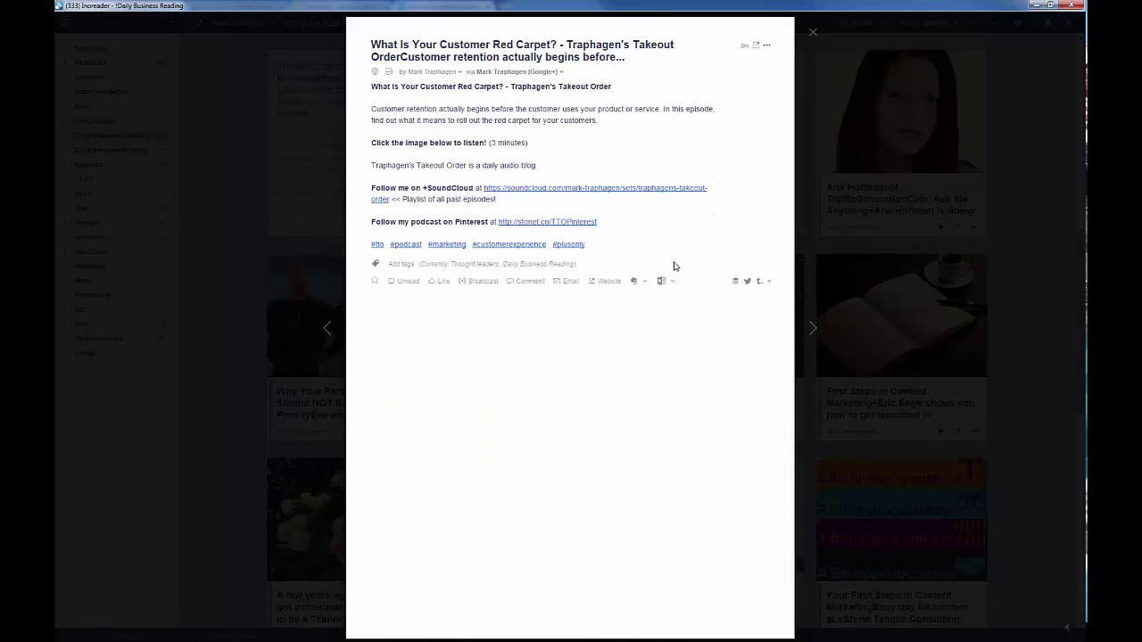
- Go to the TrafficGenerationCafe Ask Me Anything article, view its original Google+ post in Chrome, and return to Inoreader
key("j")
key("j")
key("k")
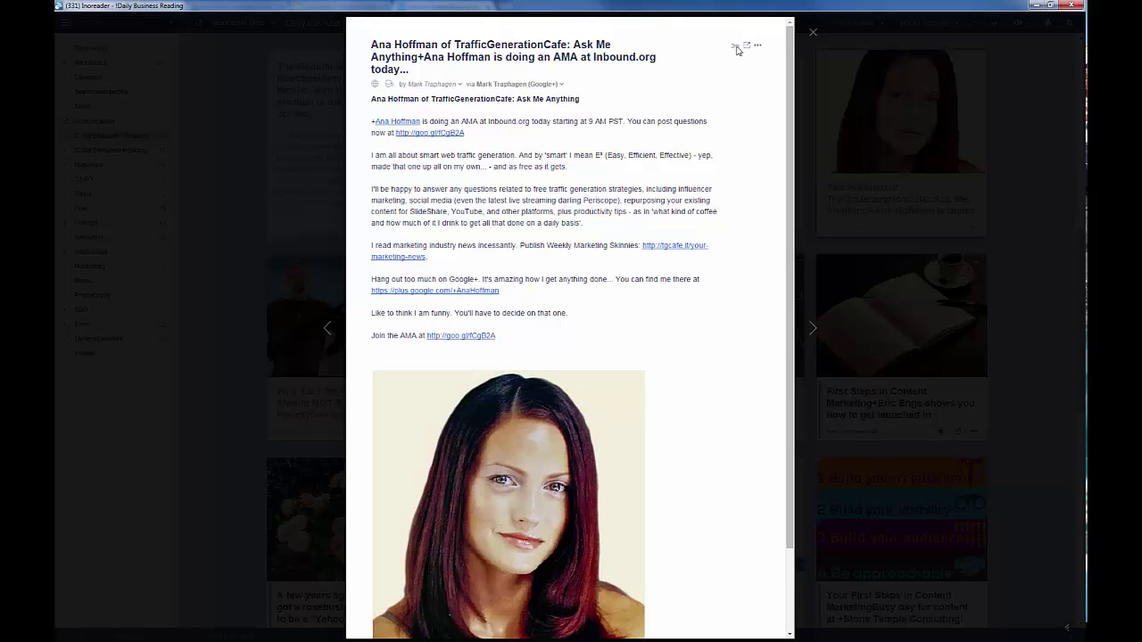
mouse_move(737, 49)
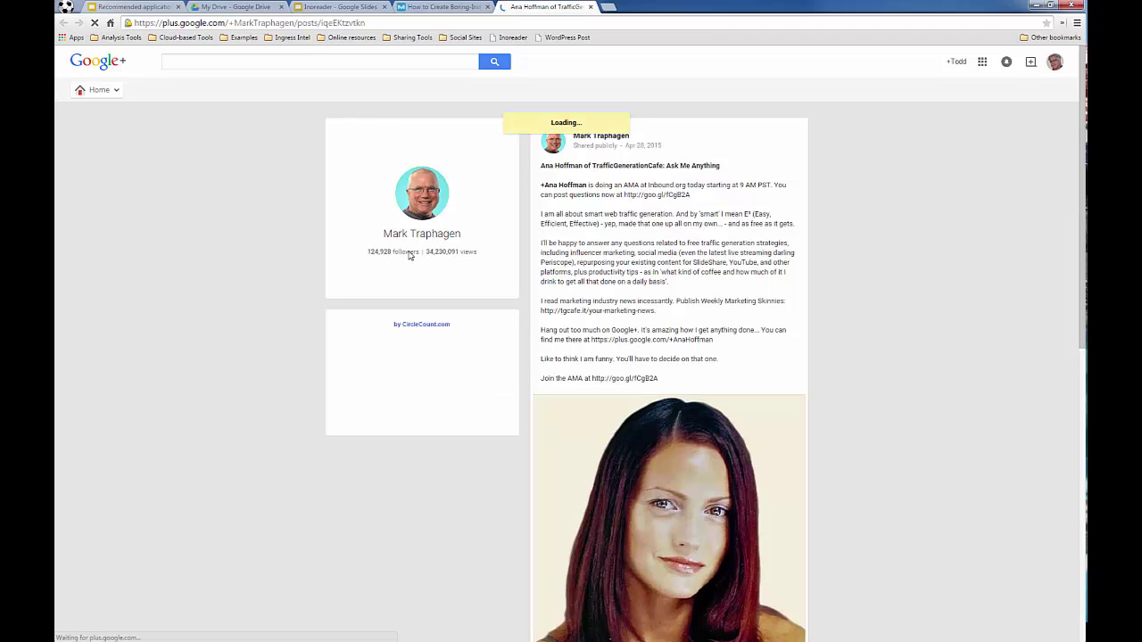
key("alt+Tab")
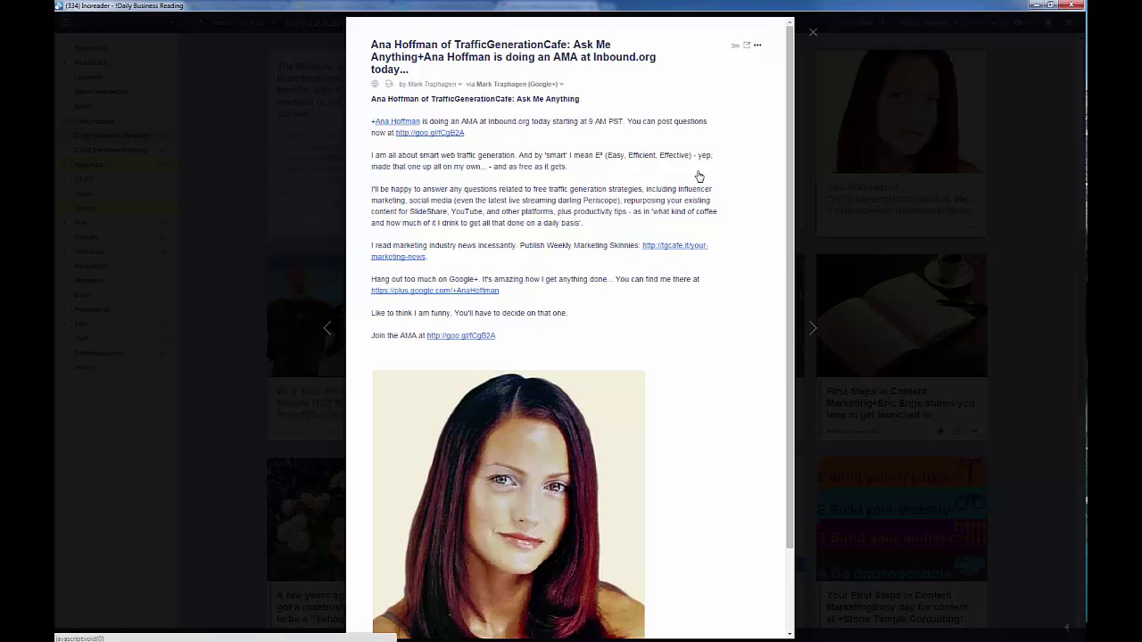
- Review the sharing button configuration from the TrafficGenerationCafe article, save it, and close the article
scroll(700, 247, "down", 2)
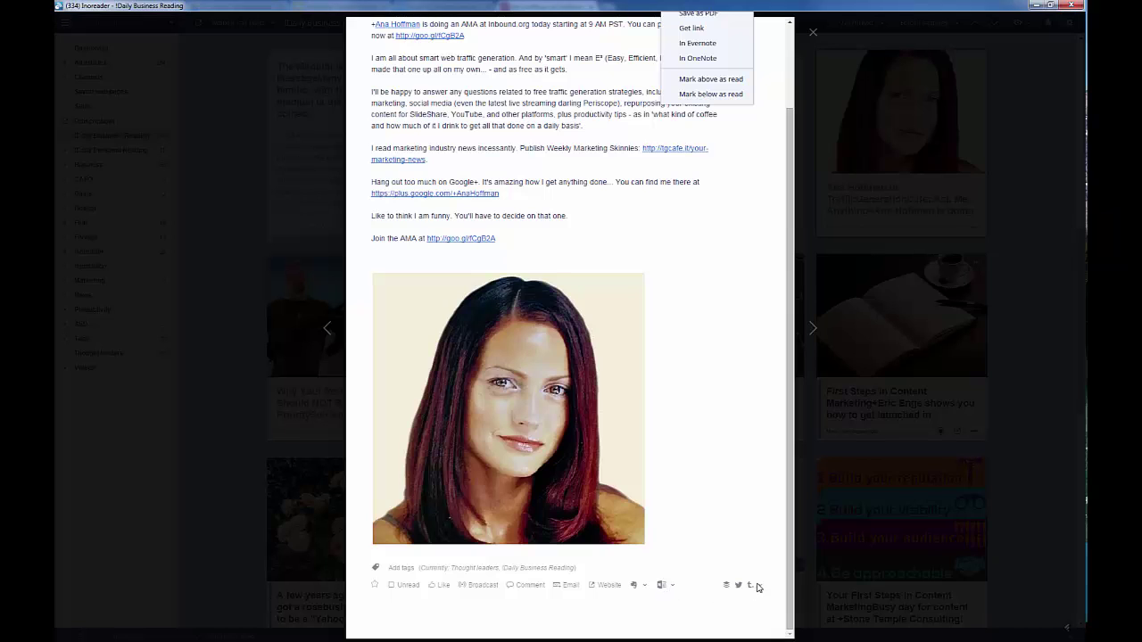
left_click(759, 588)
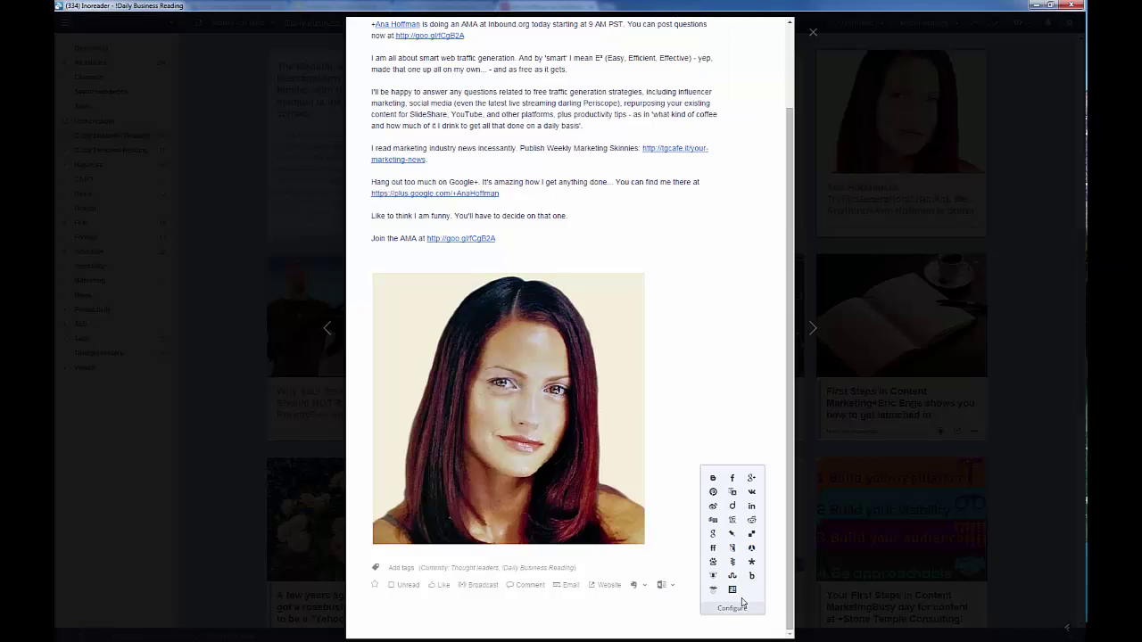
left_click(732, 609)
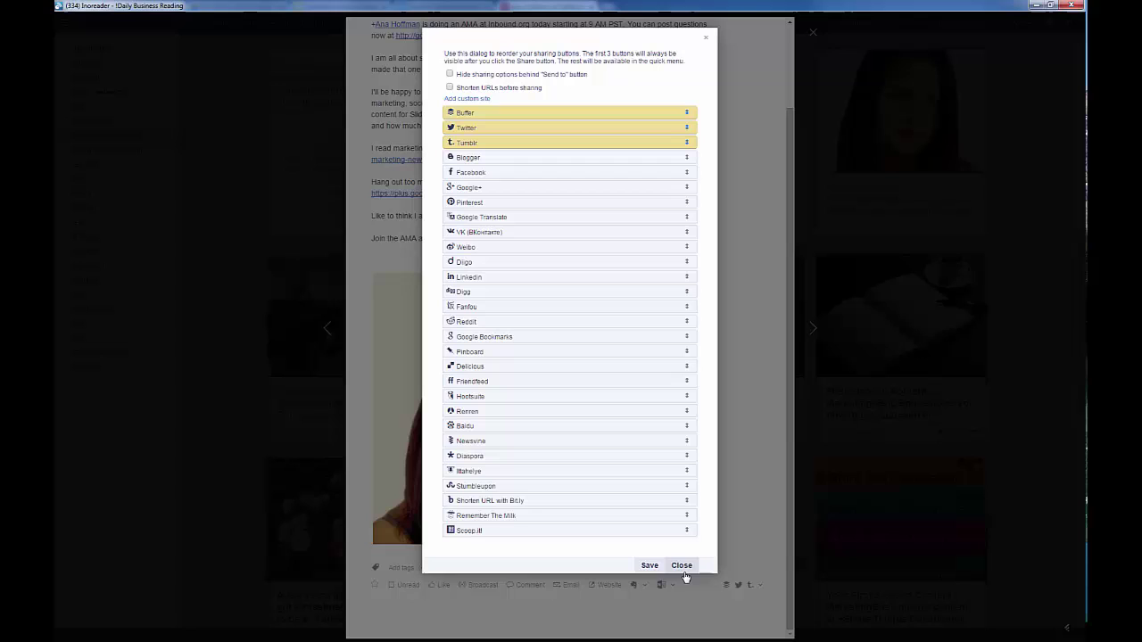
left_click(654, 567)
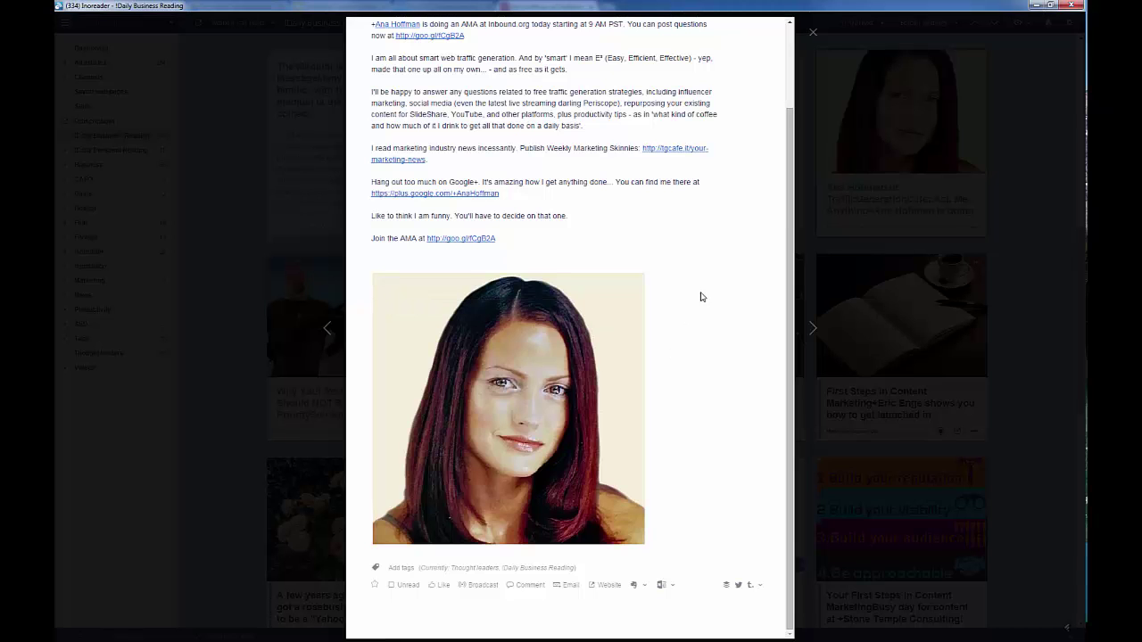
left_click(813, 34)
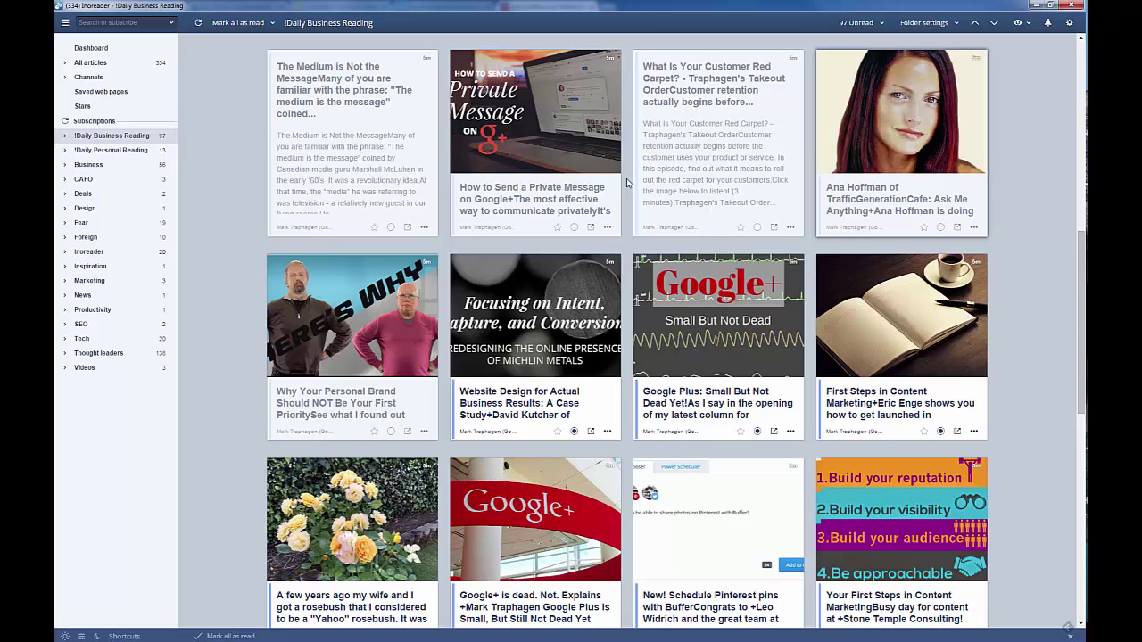
- Browse down the !Daily Business Reading cards to mark passed articles as read, and return to "Why Your Personal Brand Should NOT Be Your First Priority"
scroll(628, 183, "down", 3)
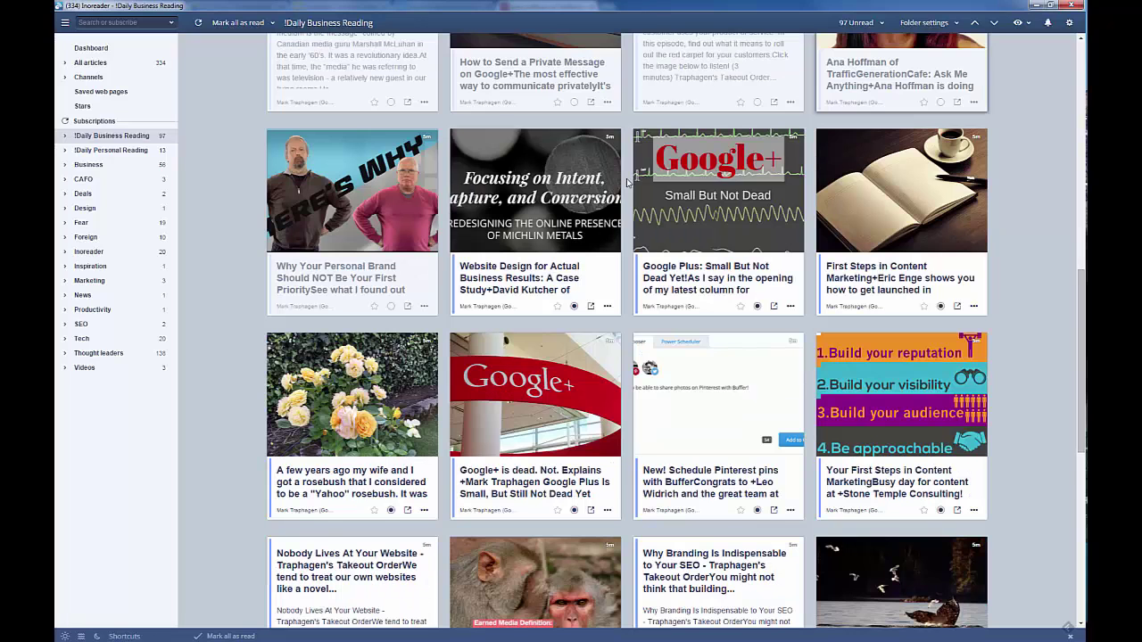
scroll(627, 183, "down", 3)
scroll(627, 183, "down", 3)
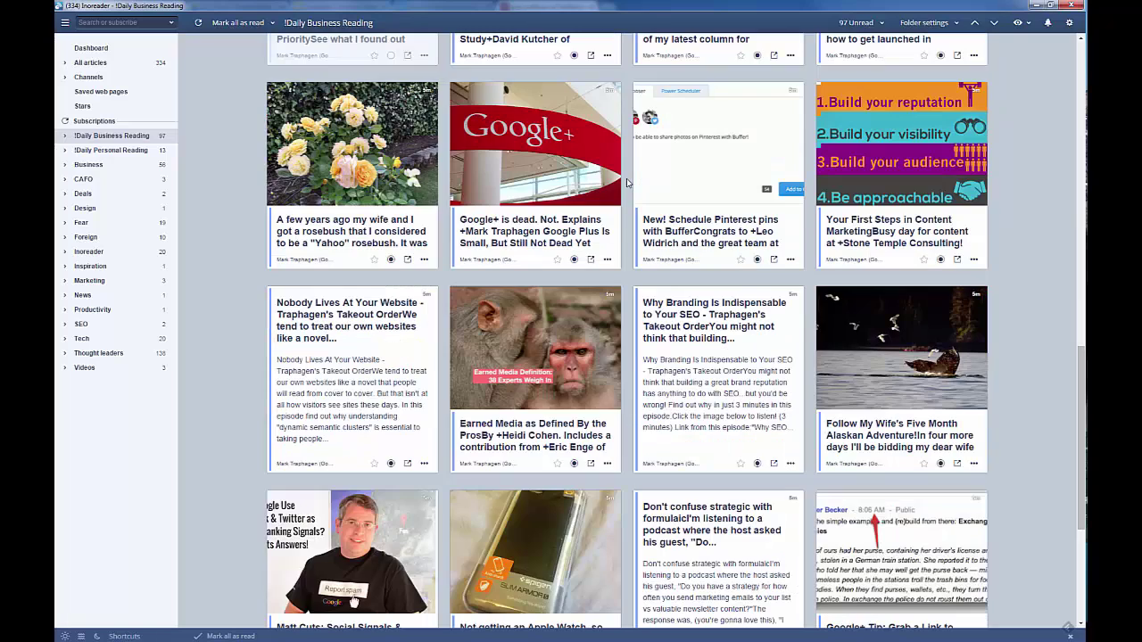
scroll(628, 183, "down", 3)
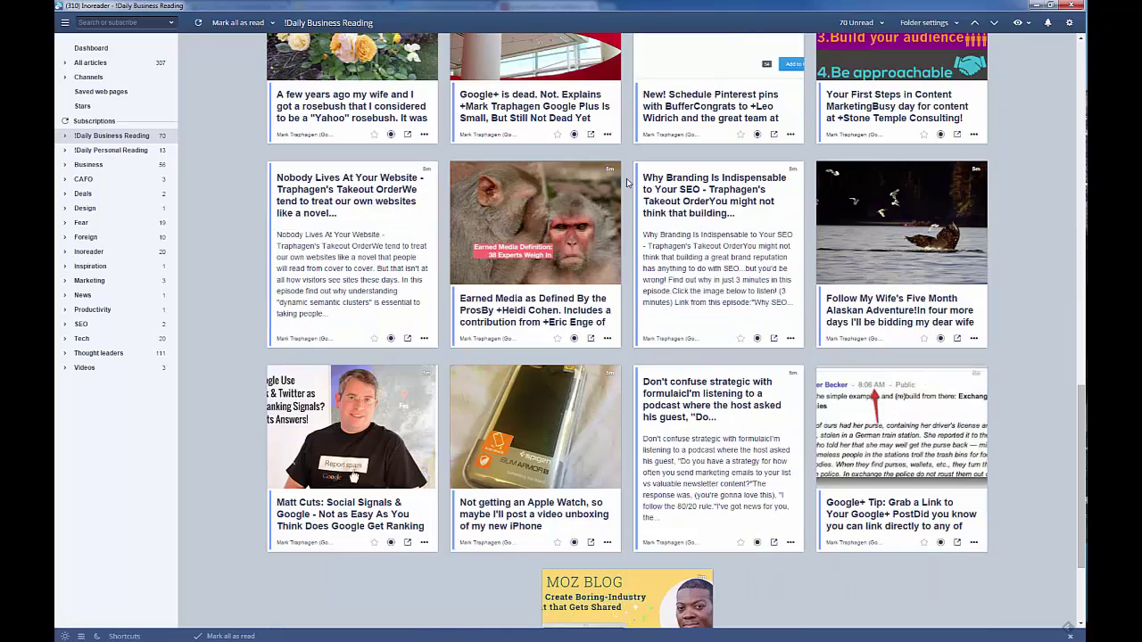
scroll(627, 182, "down", 3)
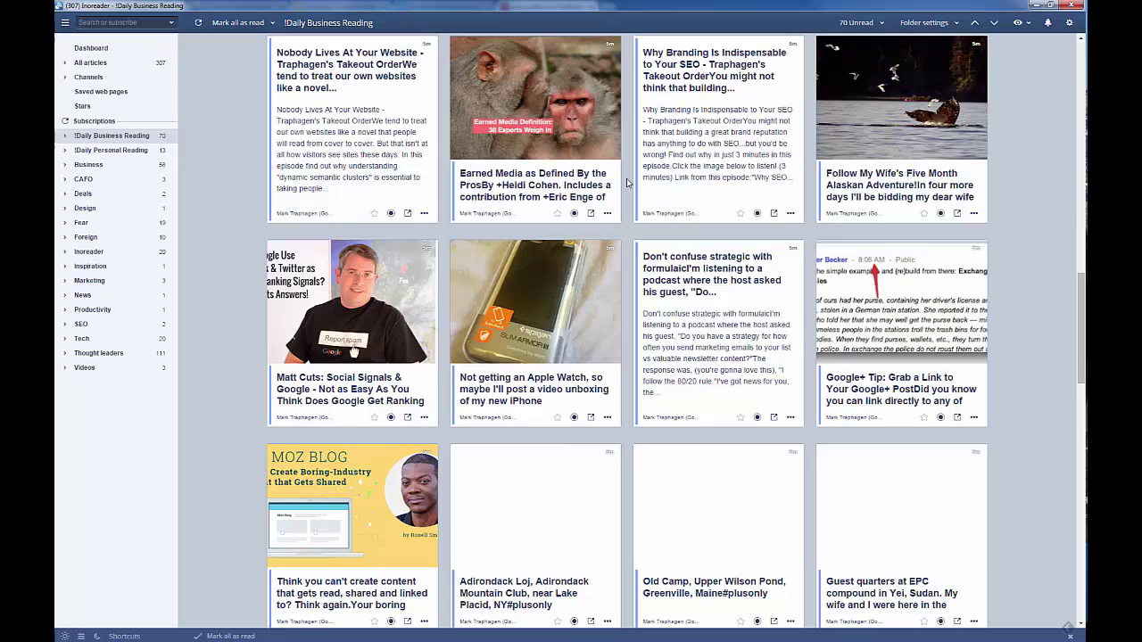
scroll(627, 183, "down", 3)
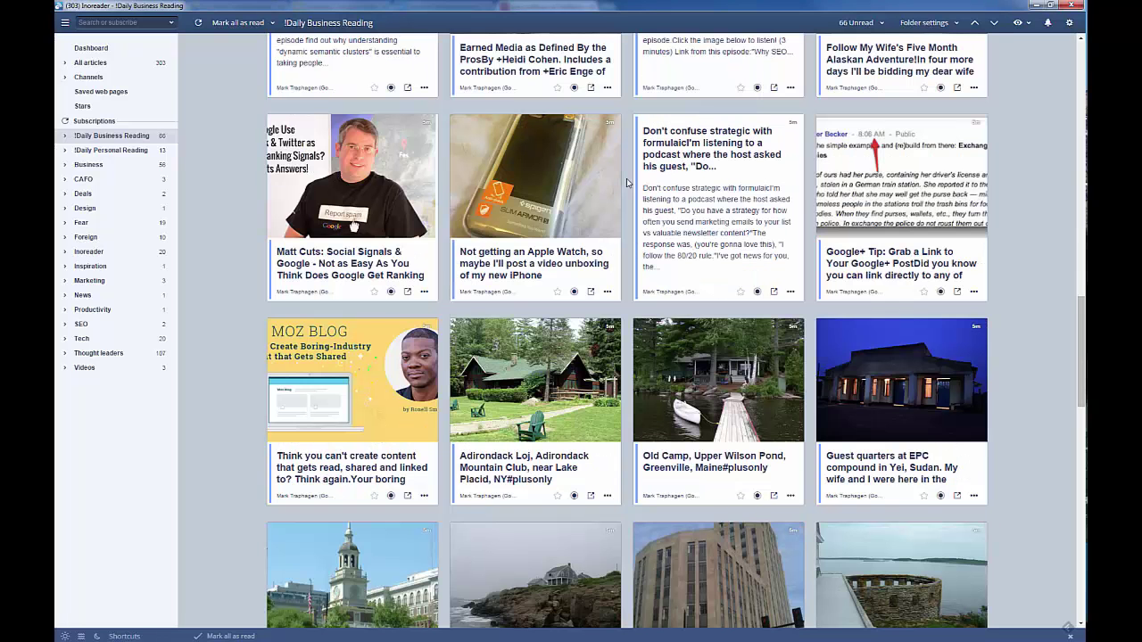
scroll(627, 183, "up", 10)
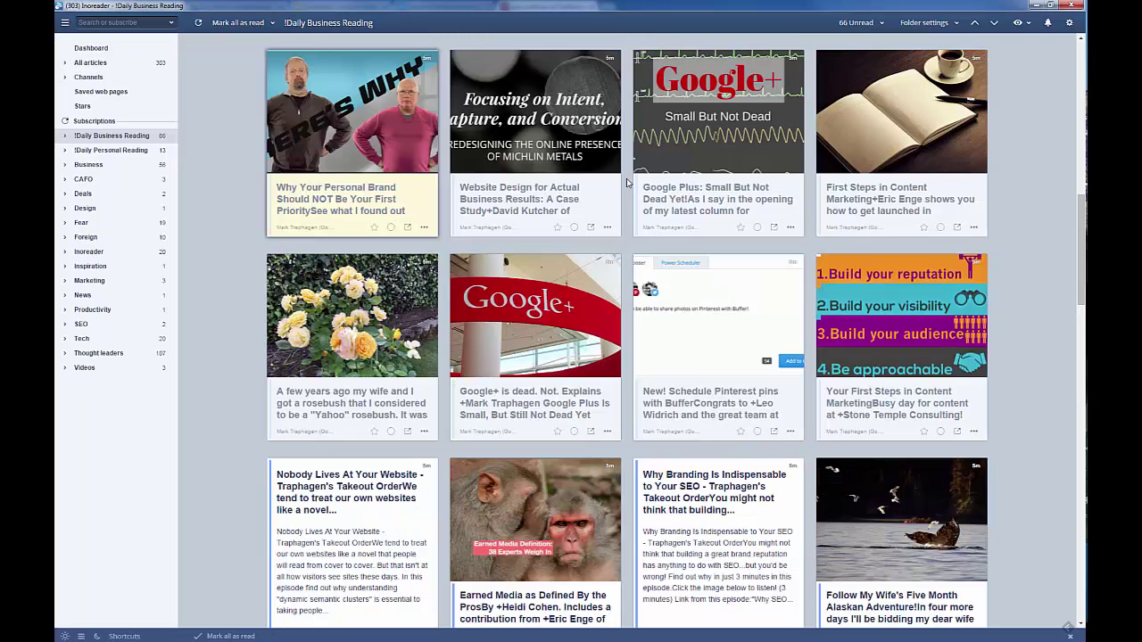
- Step through the cards one by one up to the Moz Blog boring-industry article, marking each as read
key("j")
key("j")
key("j")
key("j")
key("j")
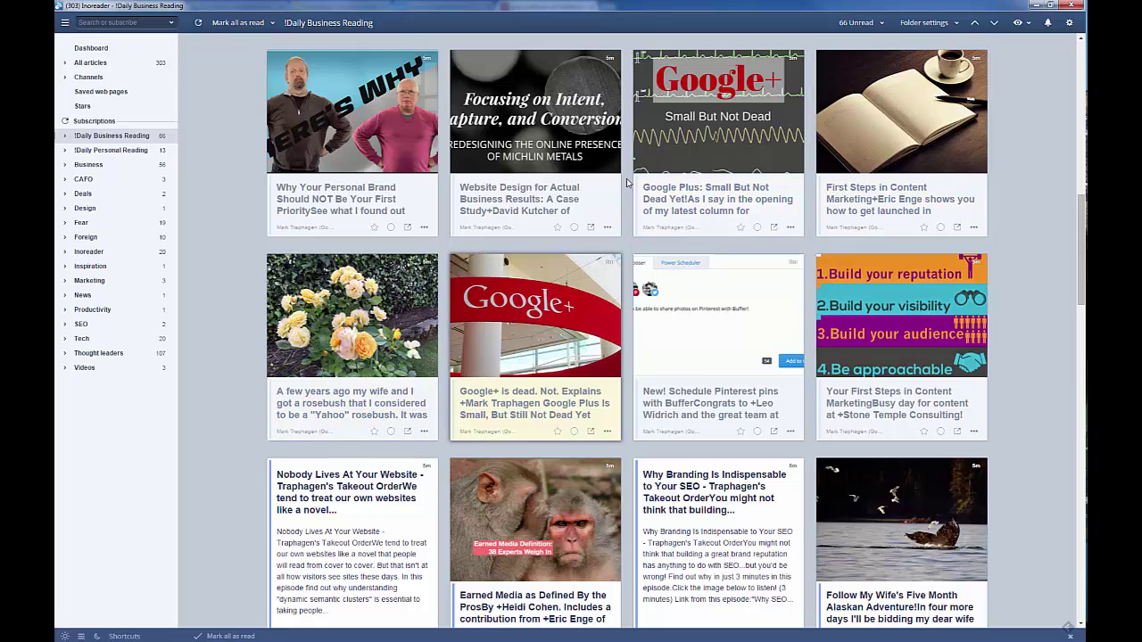
key("j")
key("j")
key("j")
key("j")
key("j")
key("j")
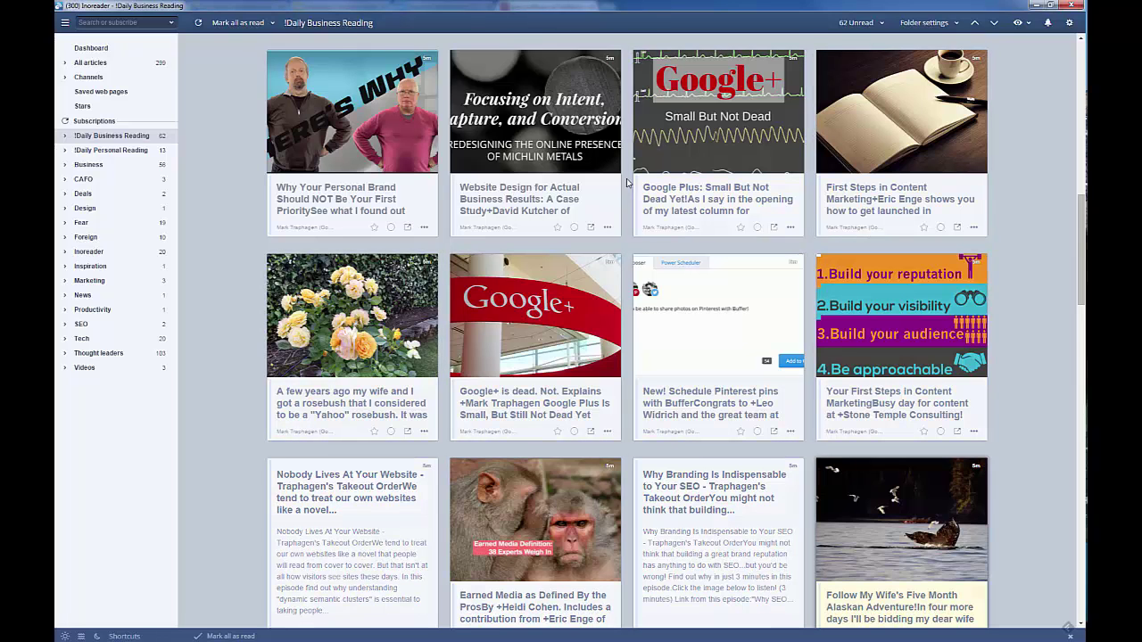
key("j")
key("j")
key("j")
key("j")
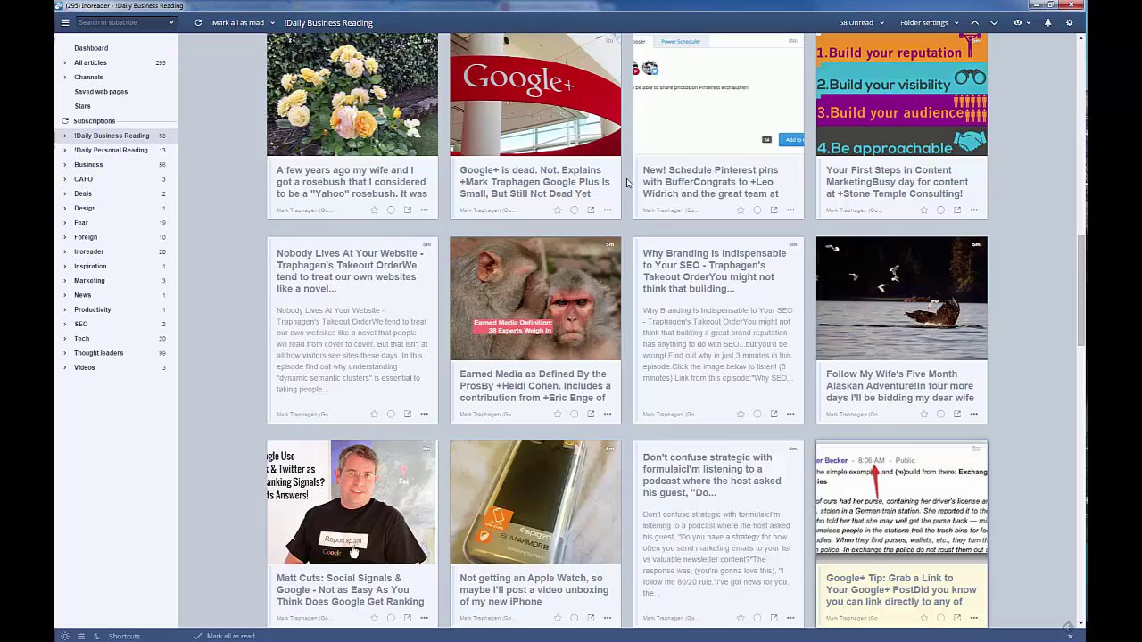
key("j")
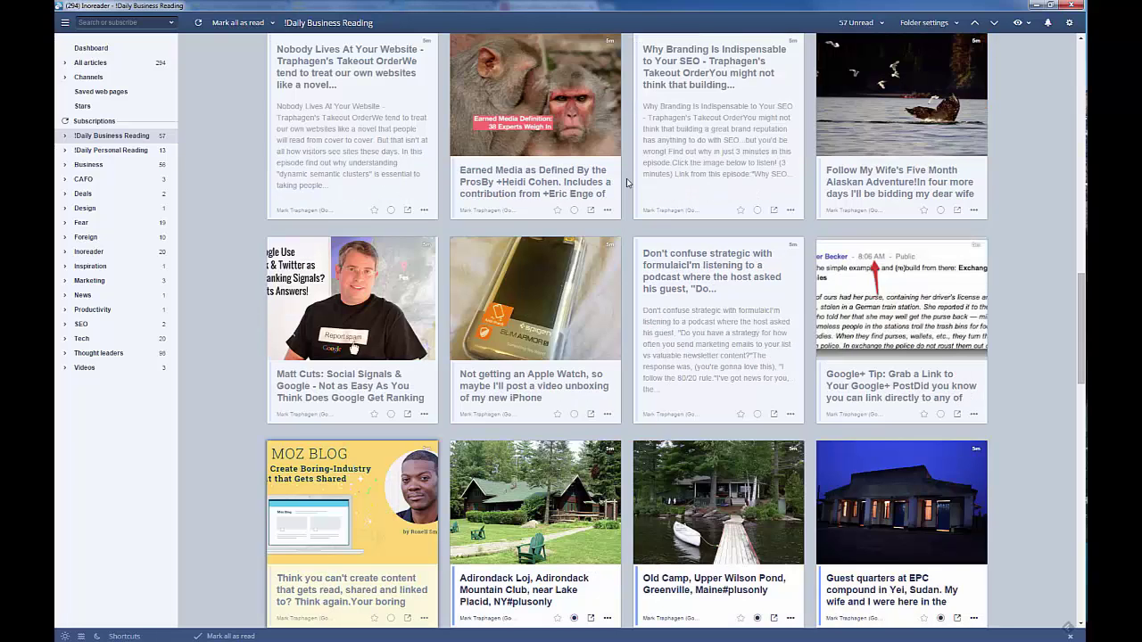
- Mark the cards from "Adirondack Loj" through the "Holy Assumption of the Virgin Mary Russian Orthodox Church" article as read one at a time
scroll(562, 340, "down", 2)
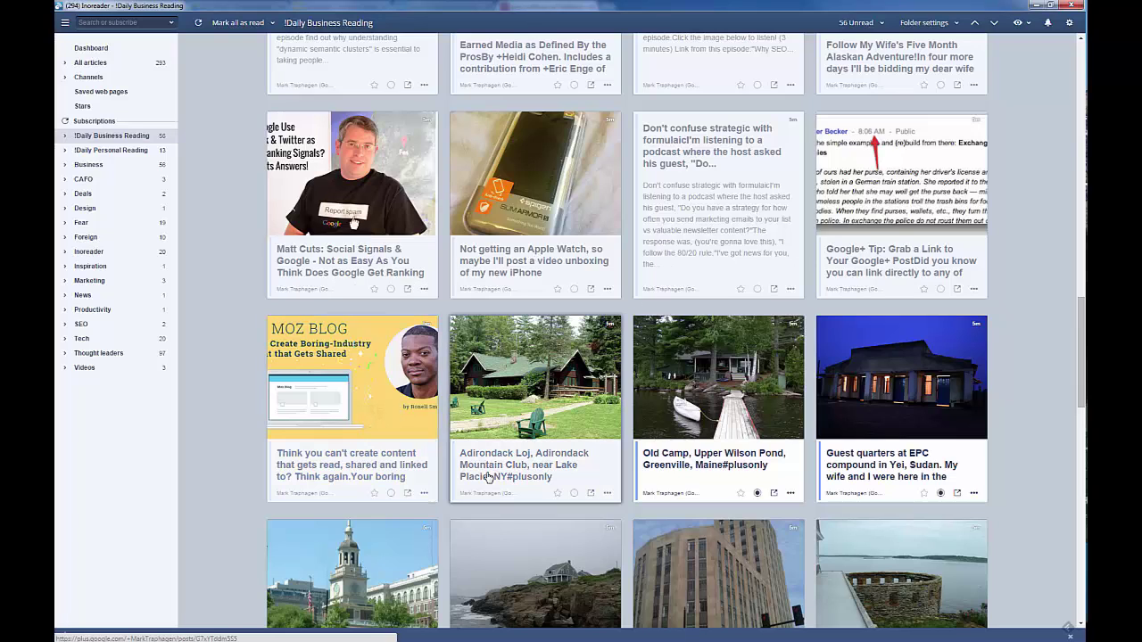
key("j")
key("j")
key("j")
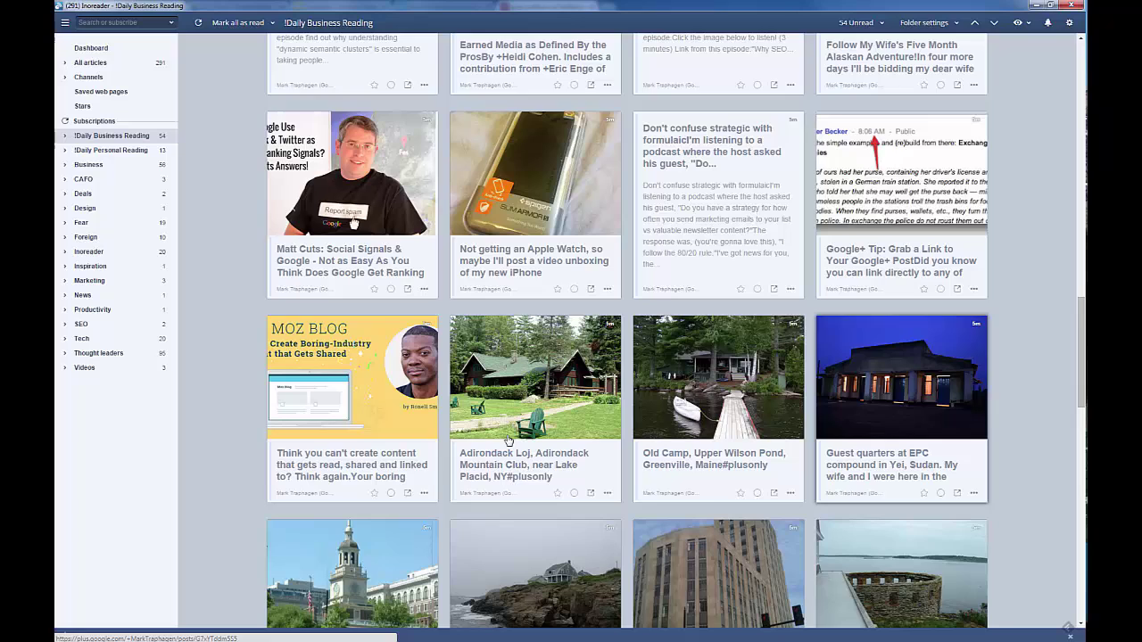
key("j")
key("j")
key("j")
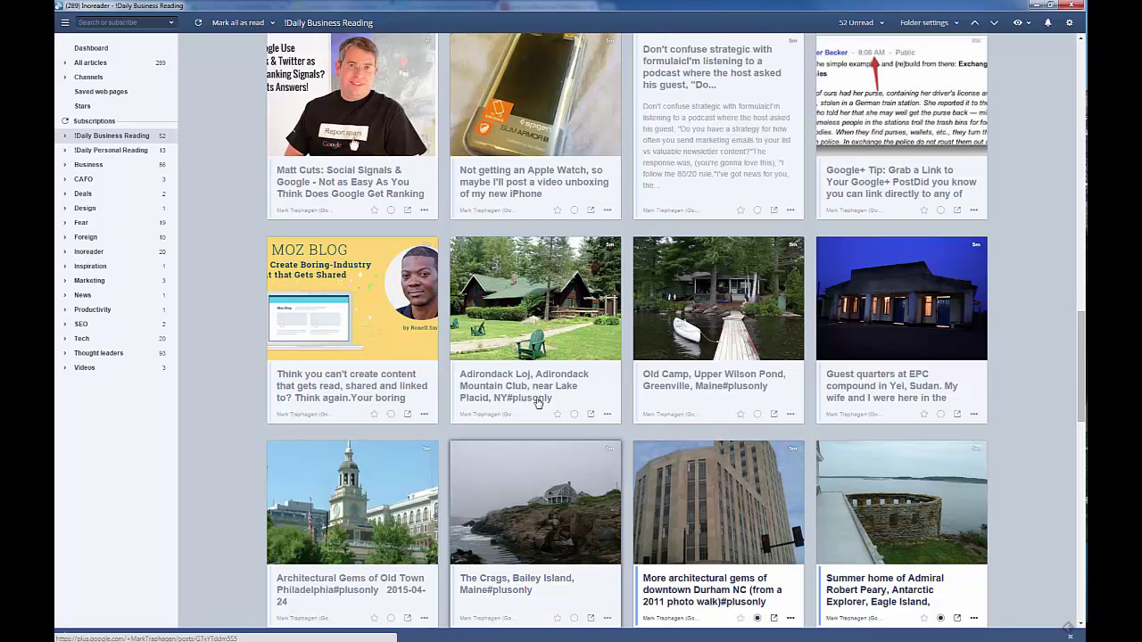
key("j")
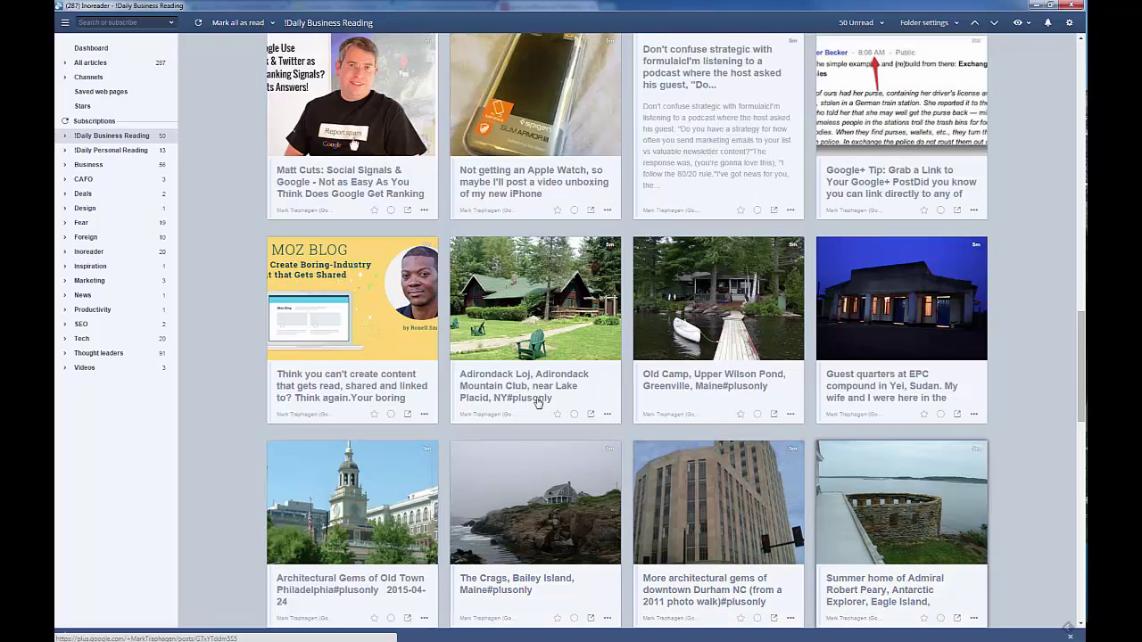
key("j")
key("j")
key("j")
key("j")
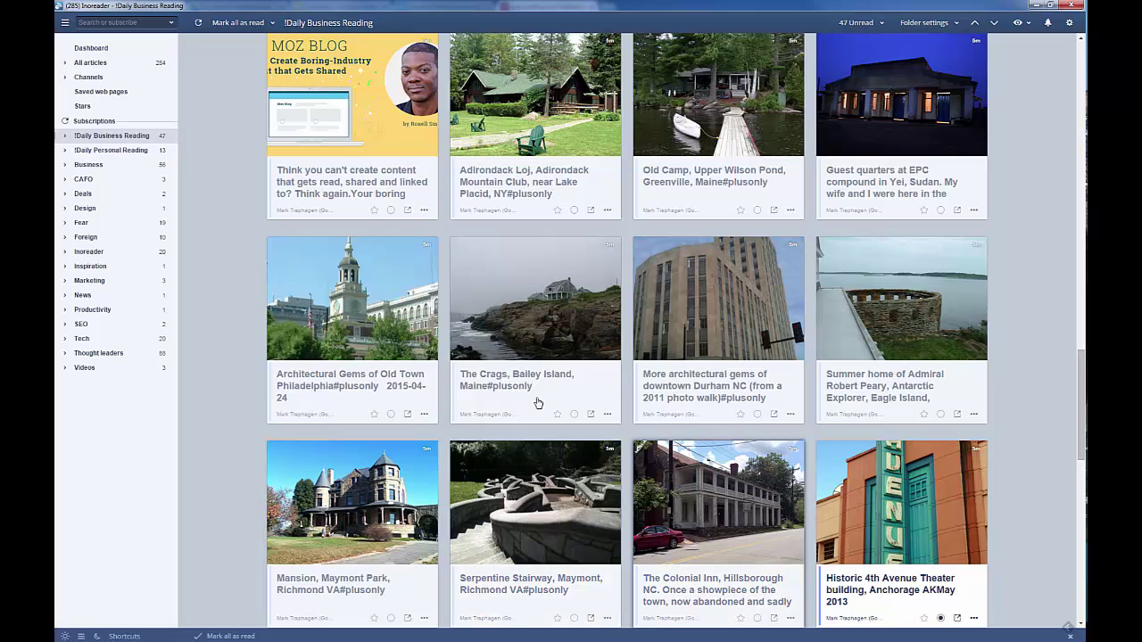
key("j")
key("j")
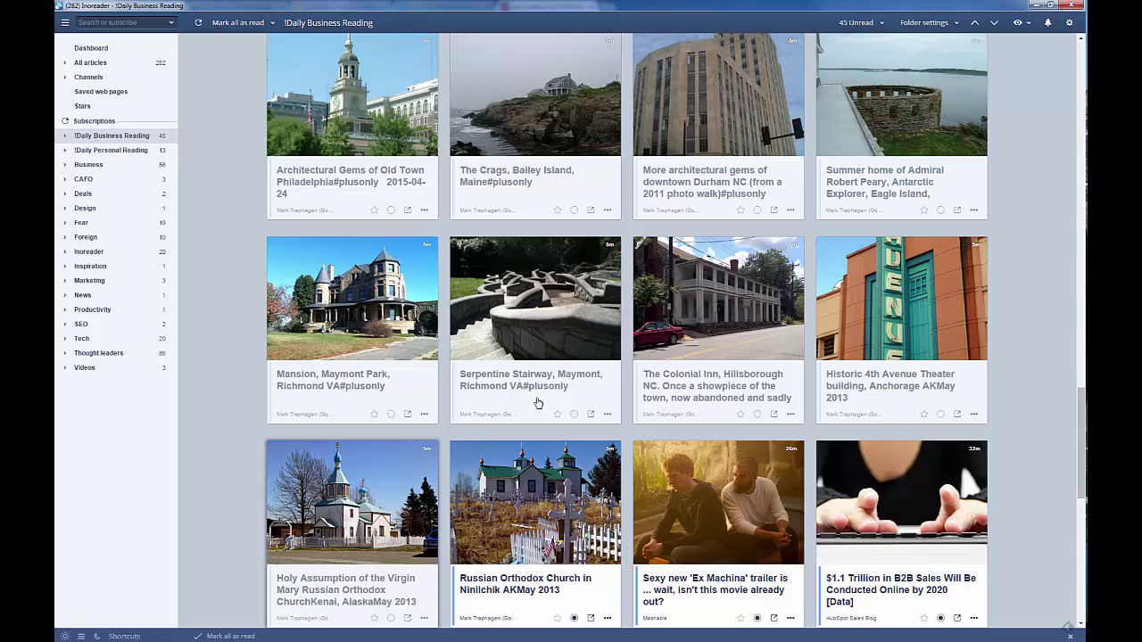
- Switch to Chrome, view the "Recommended application criteria" slide, and return to Inoreader
key("alt+Tab")
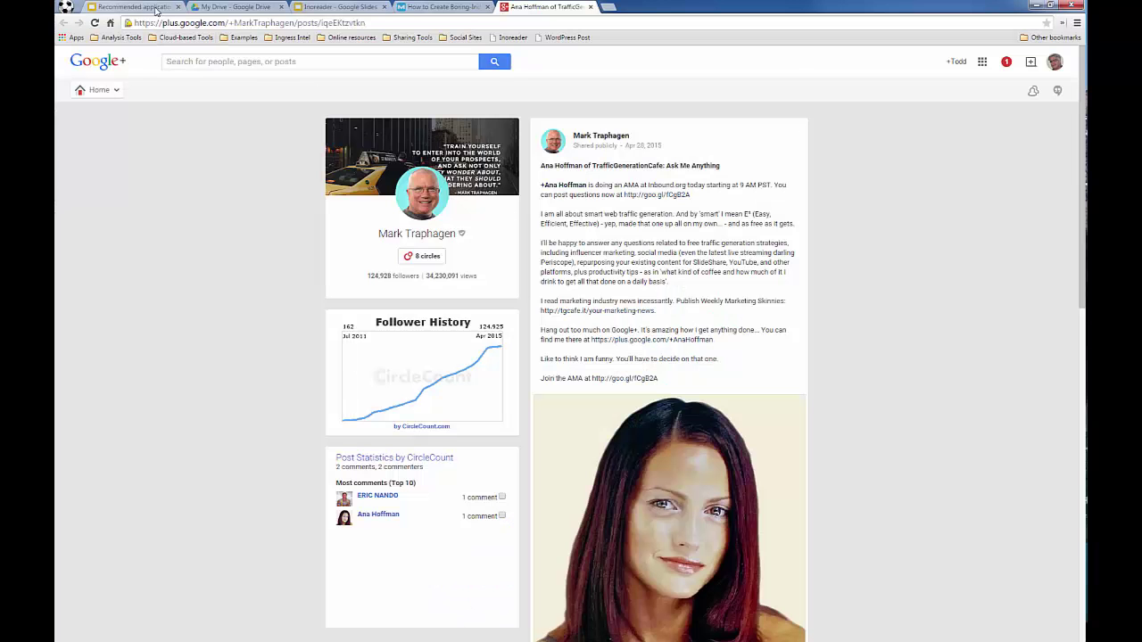
left_click(157, 9)
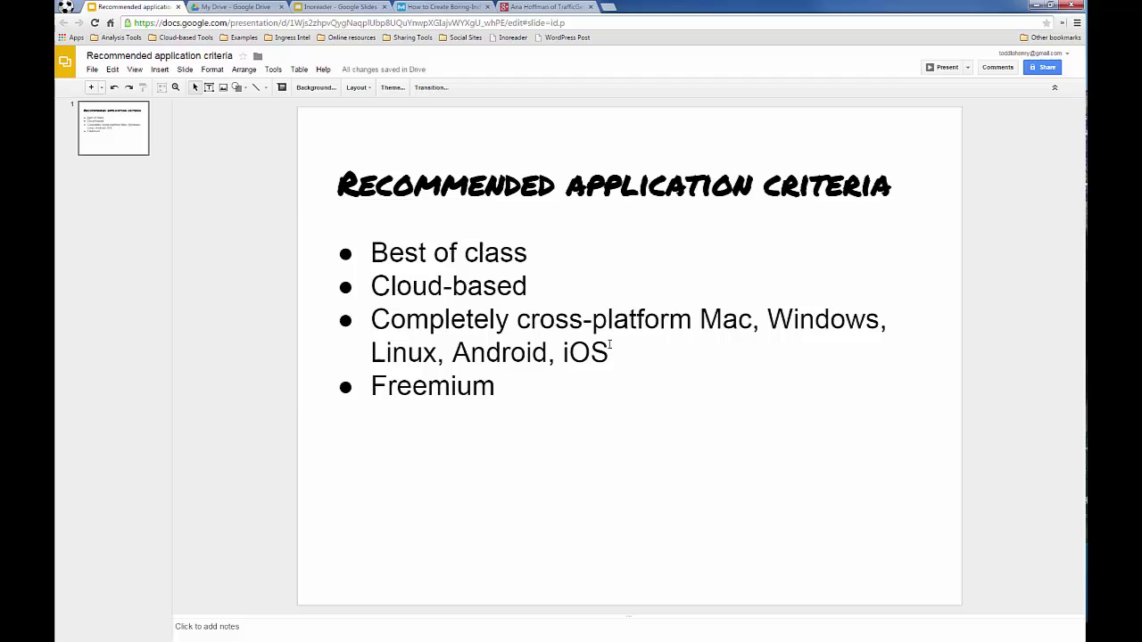
key("alt+Tab")
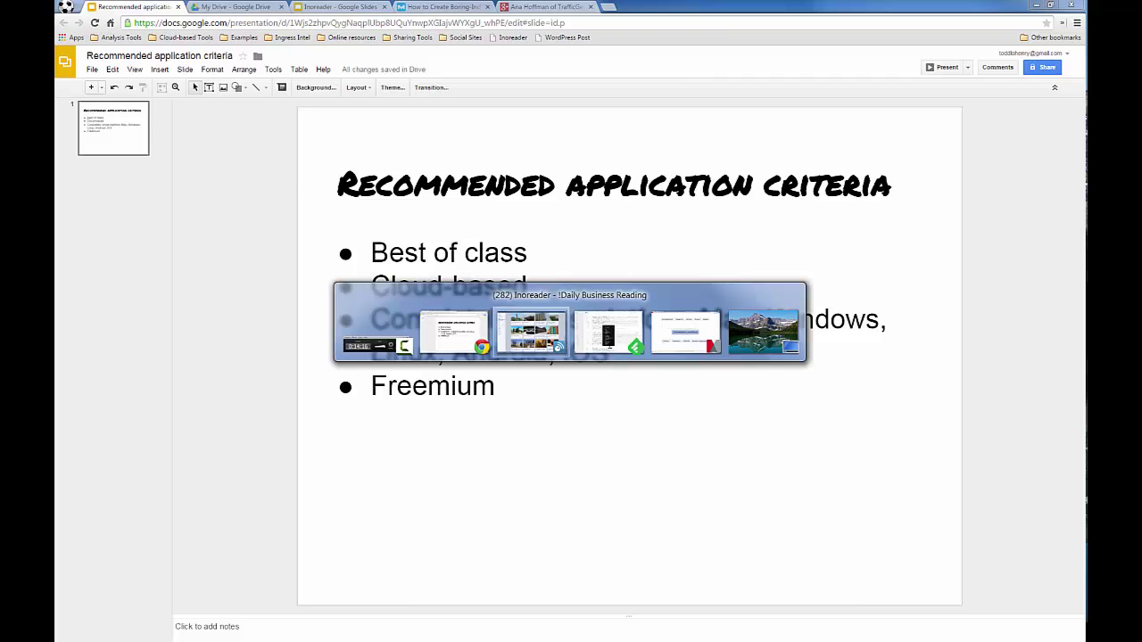